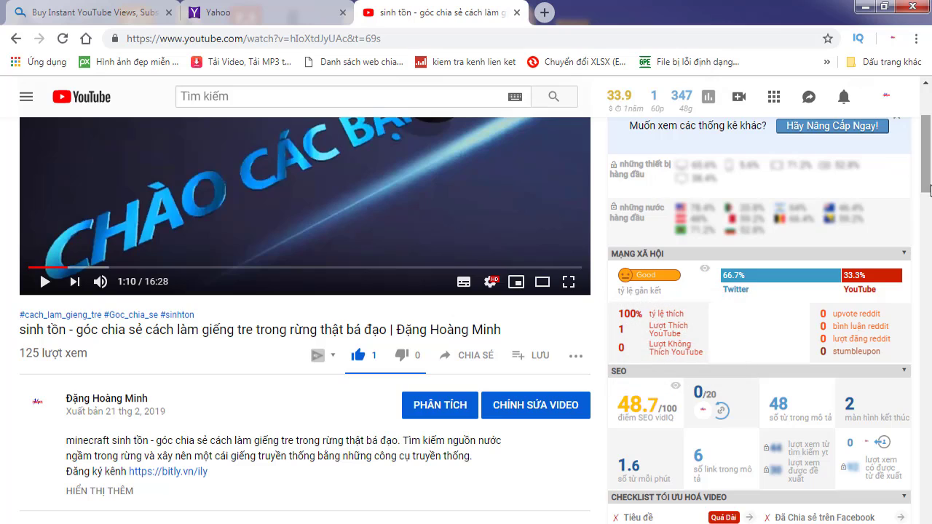
# Step: Switch to the Buy Instant YouTube Views tab and check its qqtube.com/en/ address
pyautogui.scroll(3, 579, 390)
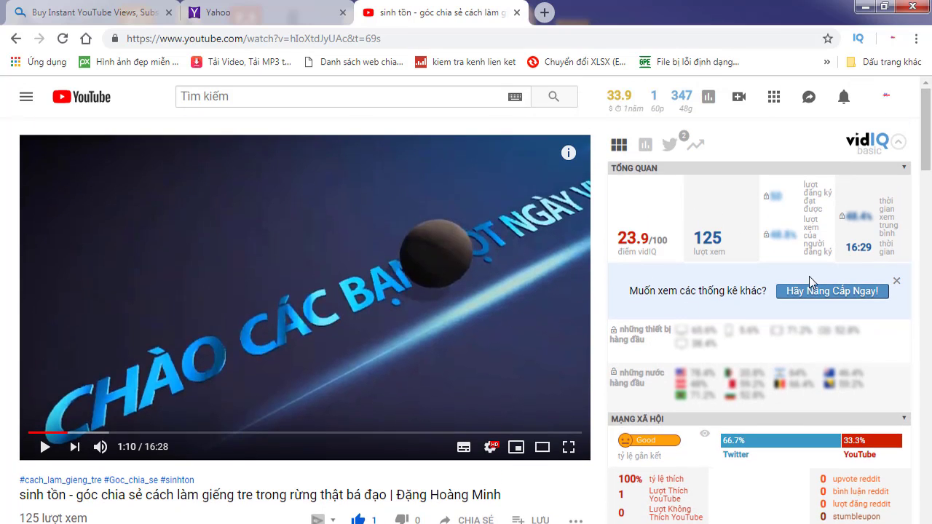
pyautogui.moveTo(926, 150); pyautogui.dragTo(916, 120)
pyautogui.click(83, 16)
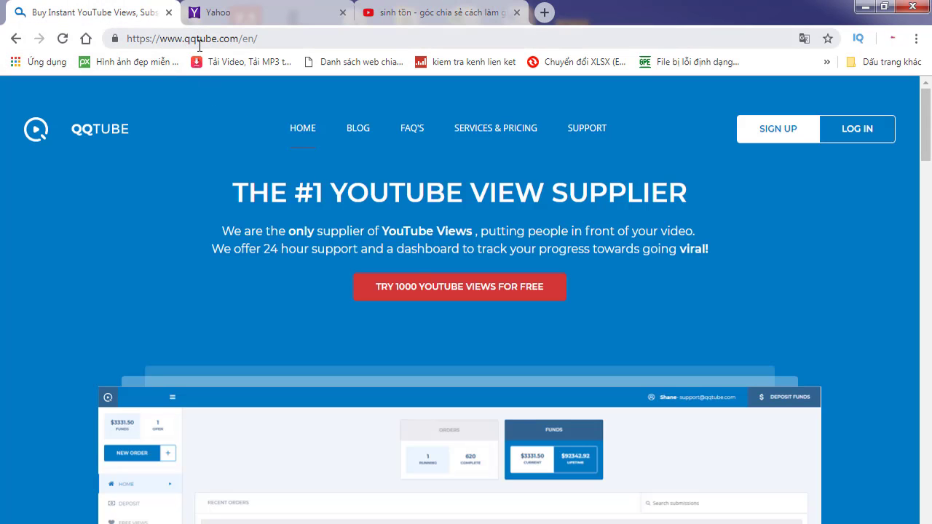
pyautogui.click(238, 38)
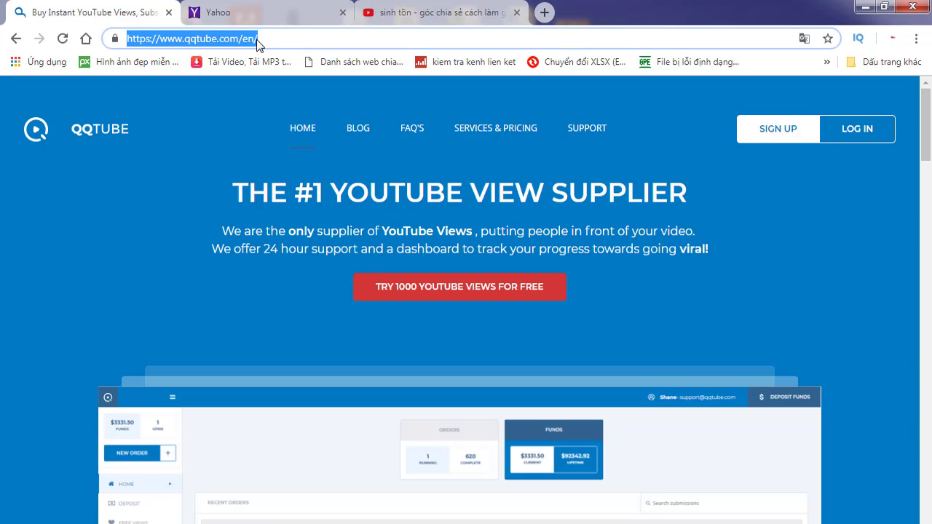
pyautogui.click(259, 40)
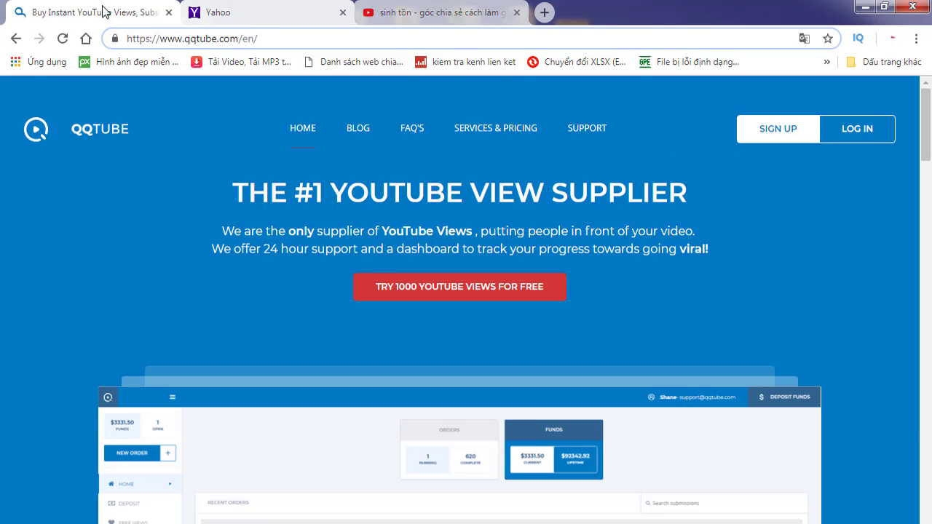
pyautogui.moveTo(261, 38); pyautogui.dragTo(124, 44)
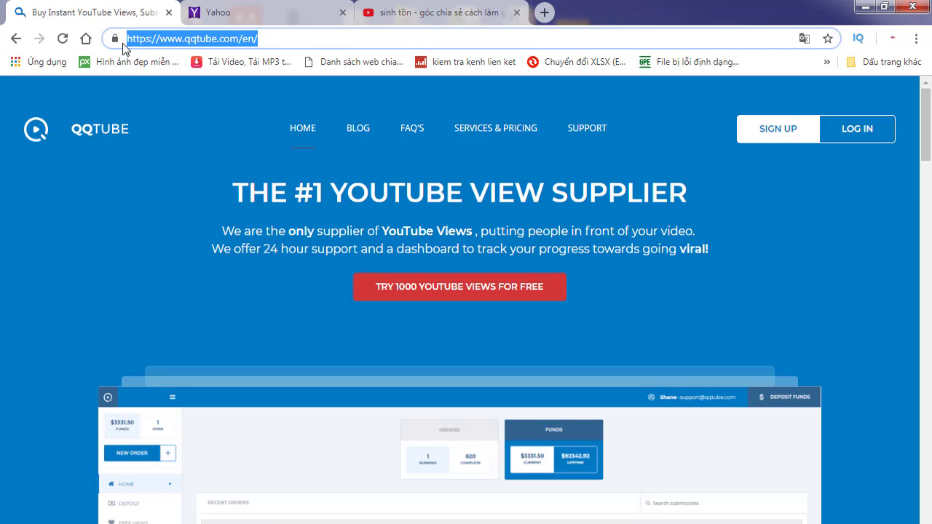
pyautogui.click(289, 40)
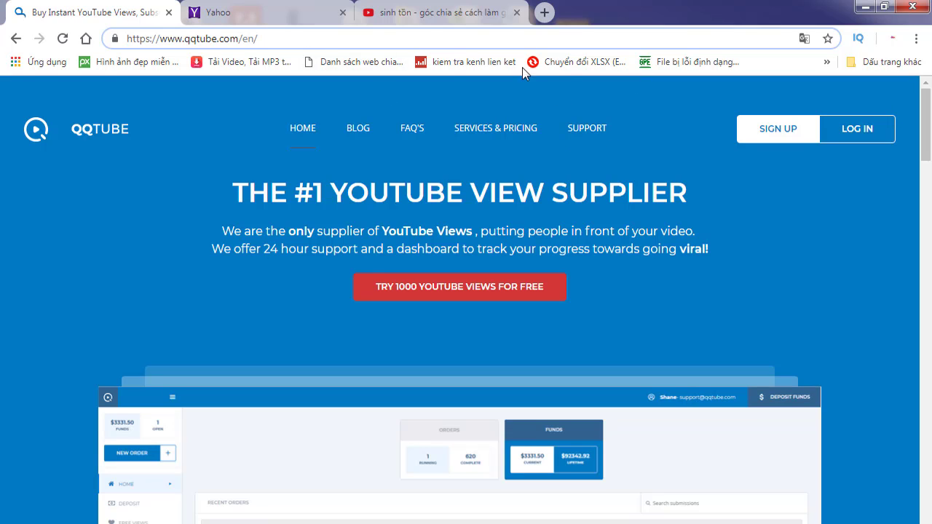
# Step: Open the QQTube Register form and delete the prefilled name
pyautogui.click(781, 137)
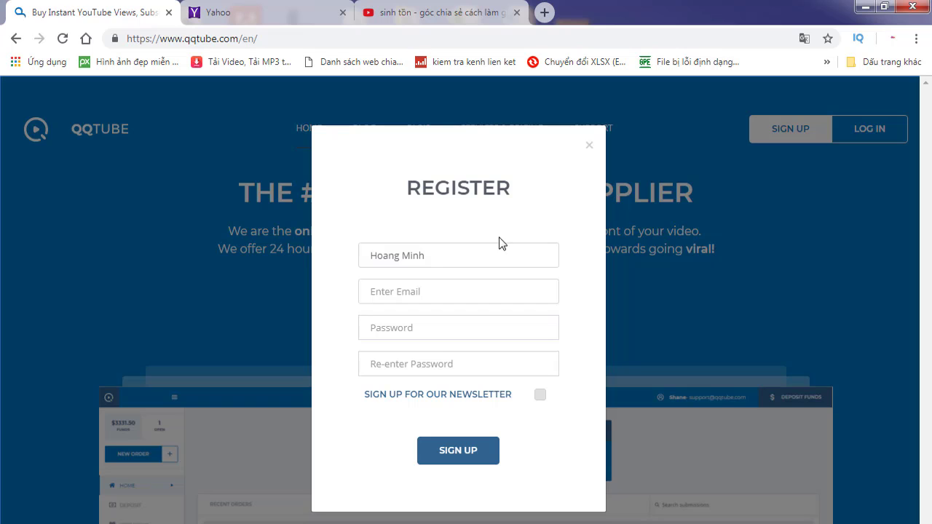
pyautogui.moveTo(441, 255); pyautogui.dragTo(359, 261)
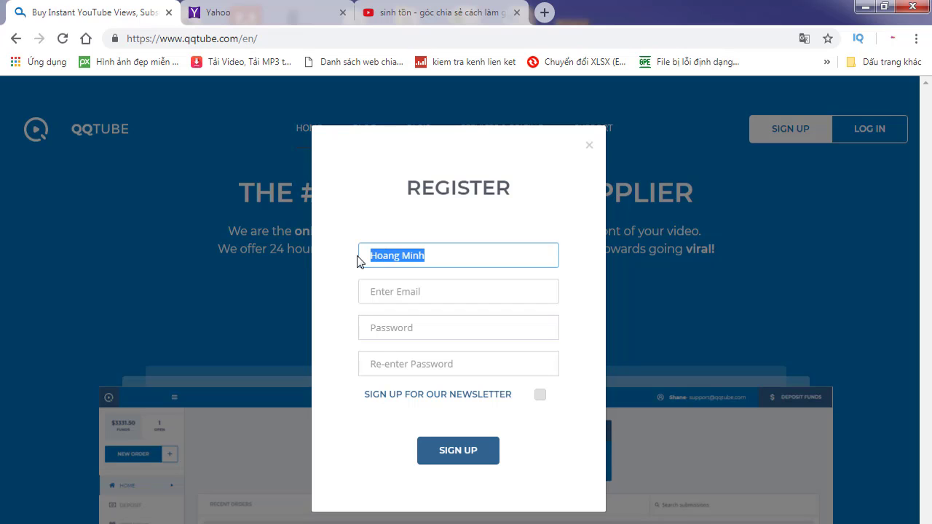
pyautogui.click(459, 258)
pyautogui.moveTo(459, 258); pyautogui.dragTo(355, 270)
pyautogui.press('BackSpace')
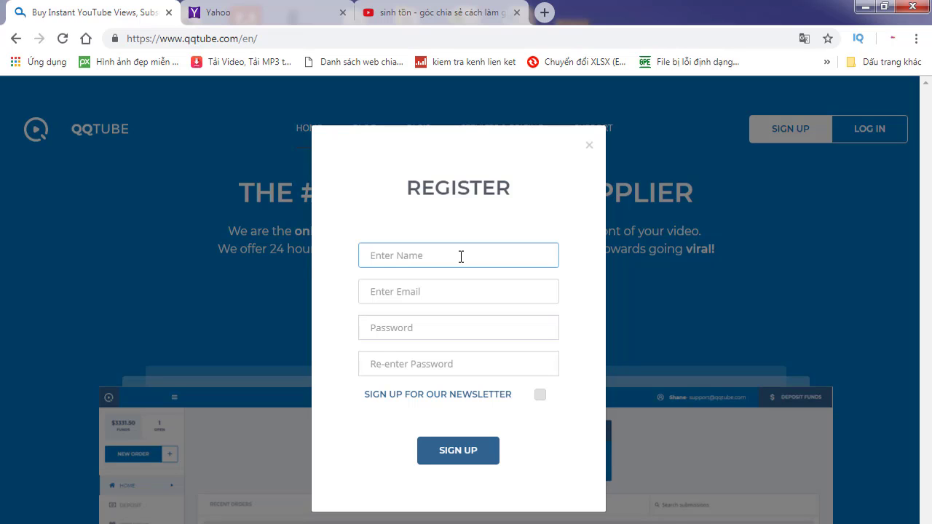
# Step: Type the new account holder's full name in the name field, replacing a first attempt
pyautogui.moveTo(450, 252); pyautogui.dragTo(371, 252)
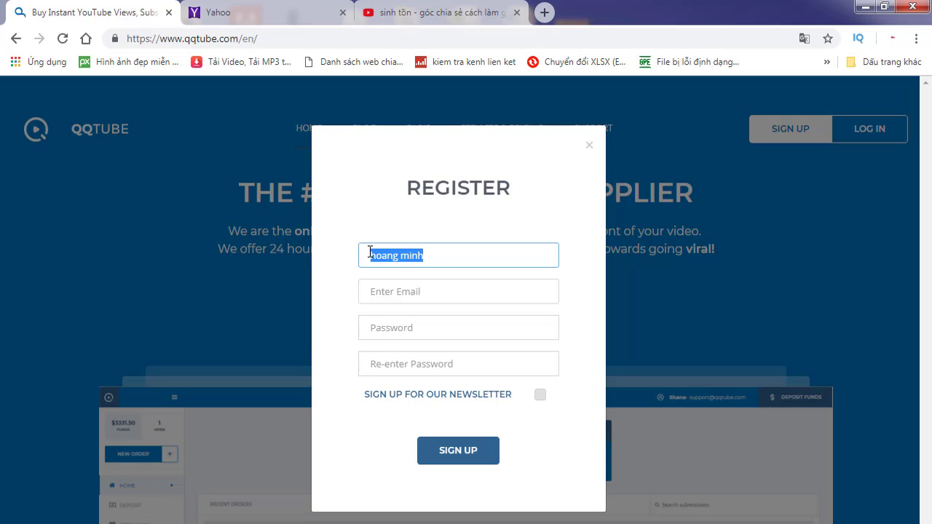
pyautogui.moveTo(443, 255); pyautogui.dragTo(354, 256)
pyautogui.press('BackSpace')
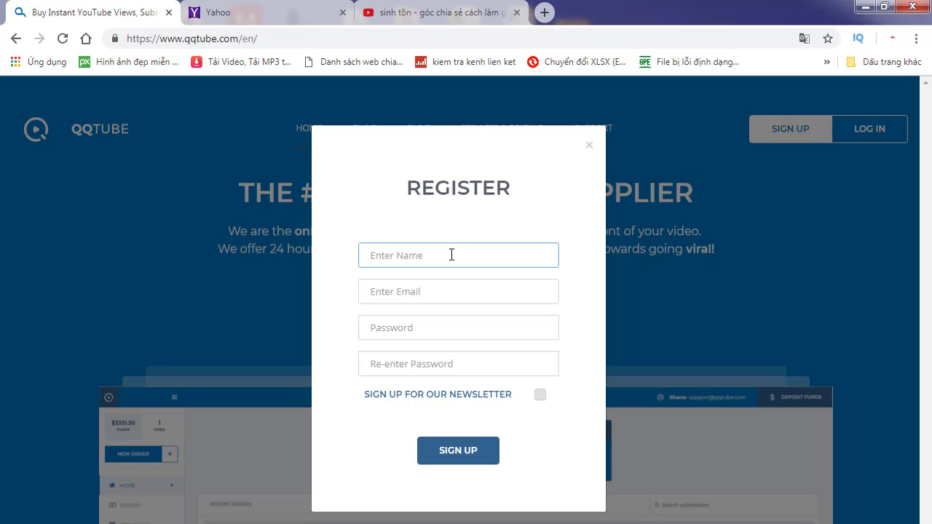
pyautogui.click(446, 294)
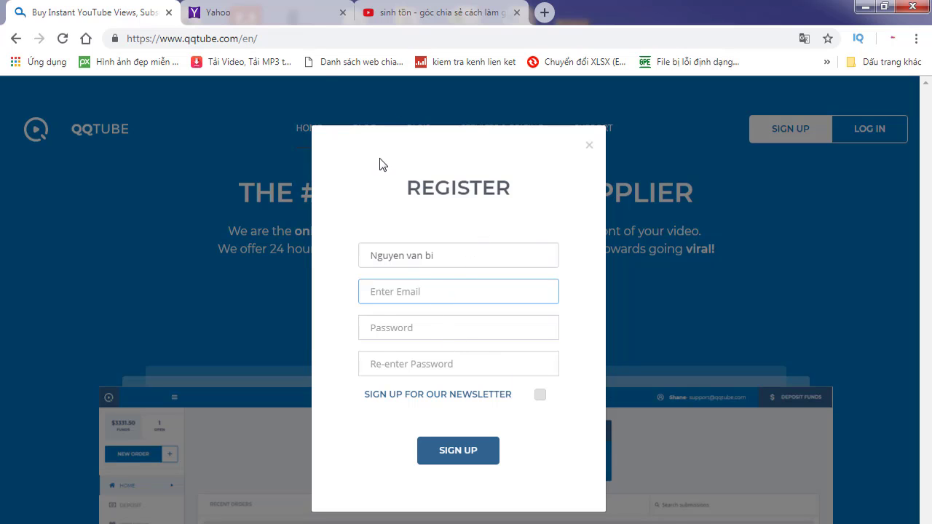
pyautogui.click(290, 13)
pyautogui.scroll(-2, 616, 244)
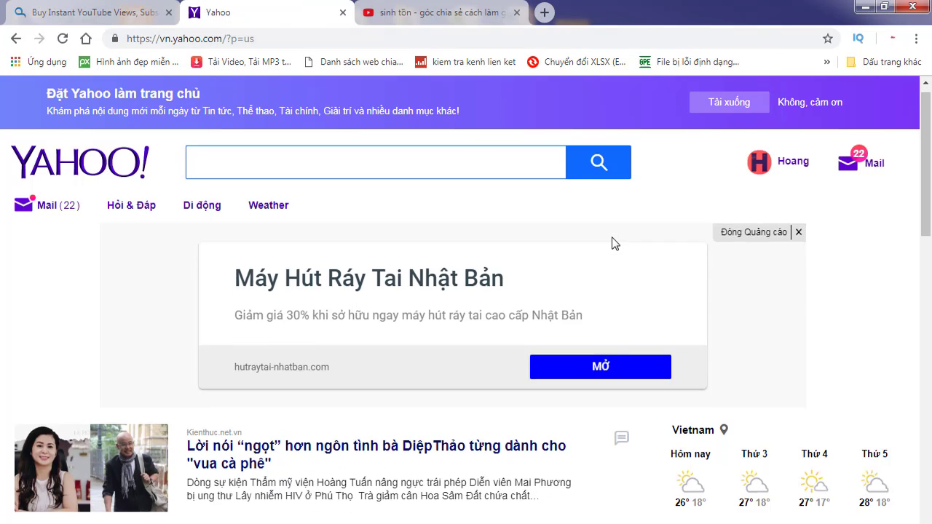
pyautogui.scroll(-1, 615, 244)
pyautogui.scroll(3, 615, 243)
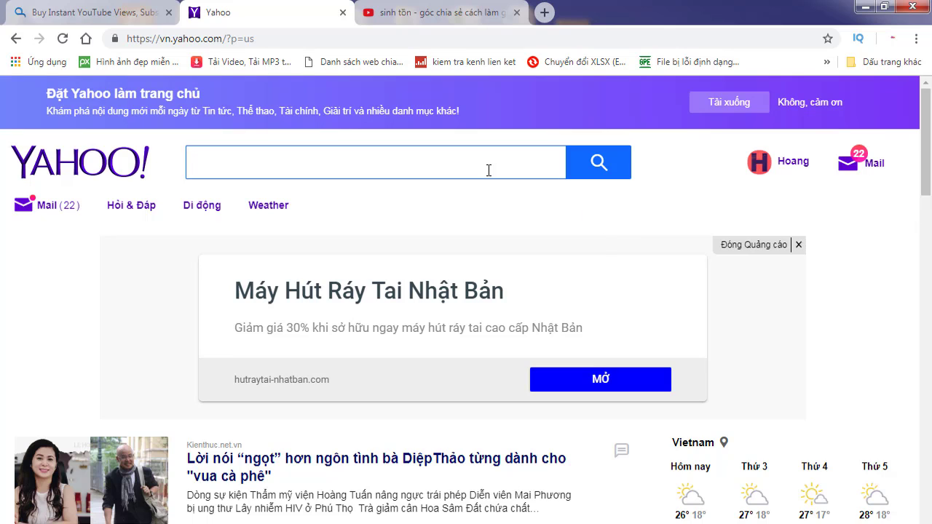
pyautogui.click(93, 14)
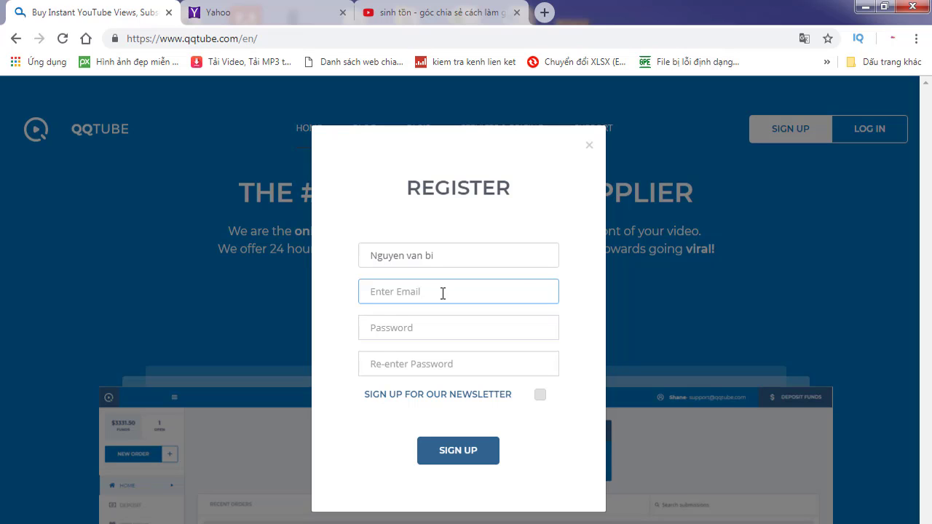
# Step: Paste the account e-mail address into Enter Email and fix its stray characters
pyautogui.hotkey('ctrl', 'v')
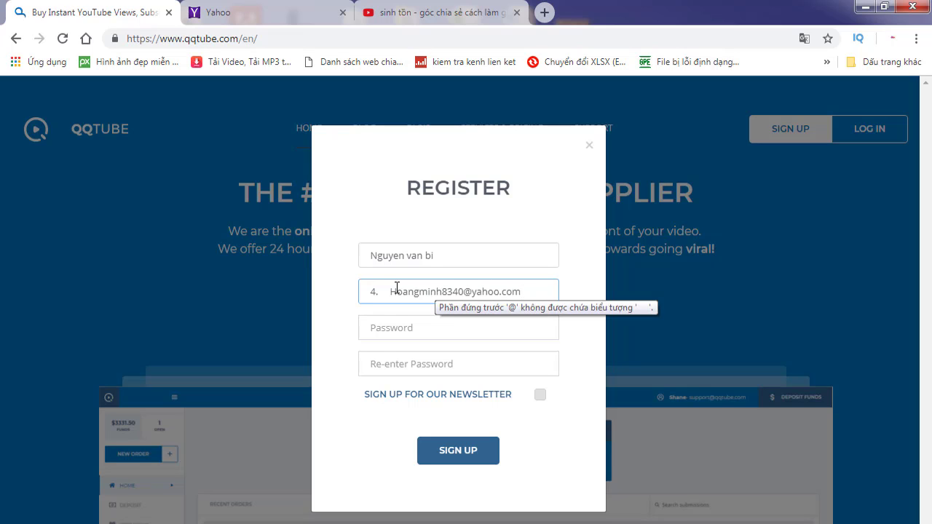
pyautogui.moveTo(389, 291); pyautogui.dragTo(347, 300)
pyautogui.press('BackSpace')
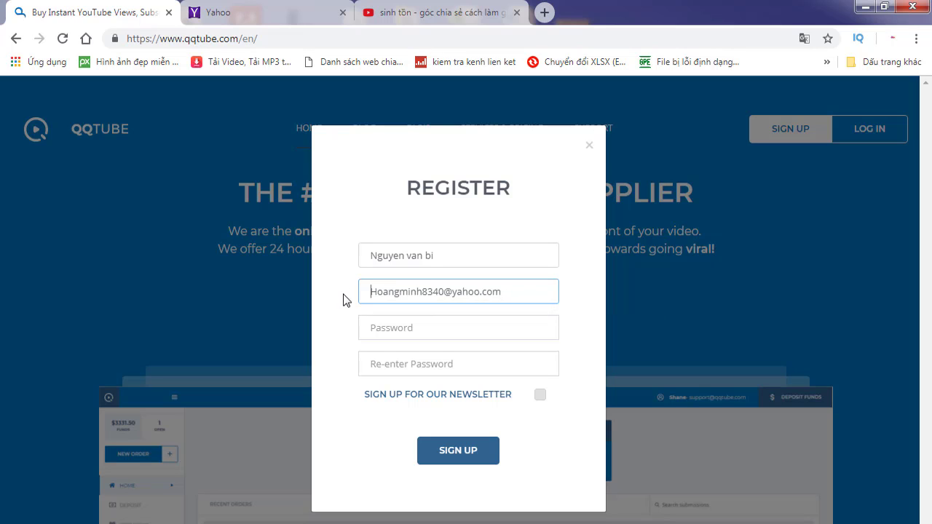
pyautogui.press('Delete')
pyautogui.press('Delete')
pyautogui.write('h')
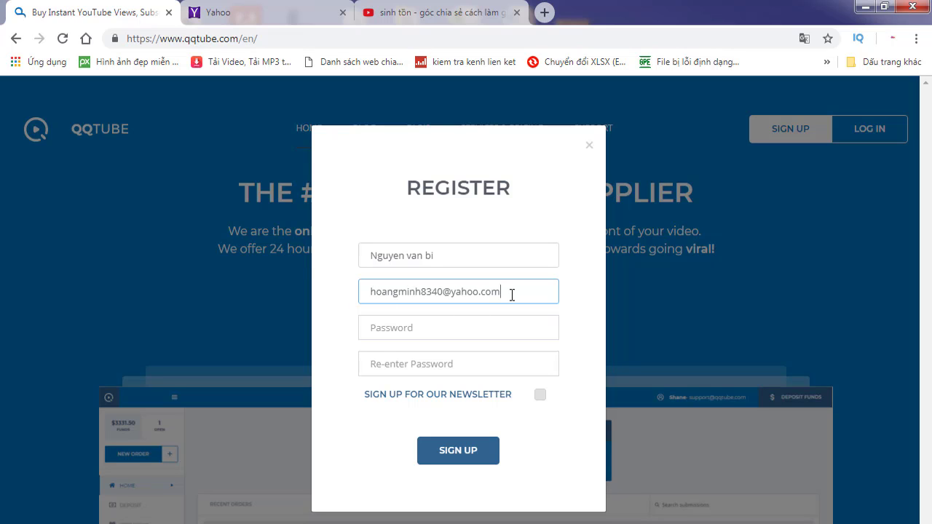
pyautogui.press('BackSpace')
pyautogui.write('m')
# Step: Enter the same account password in both password fields and try to submit
pyautogui.click(522, 322)
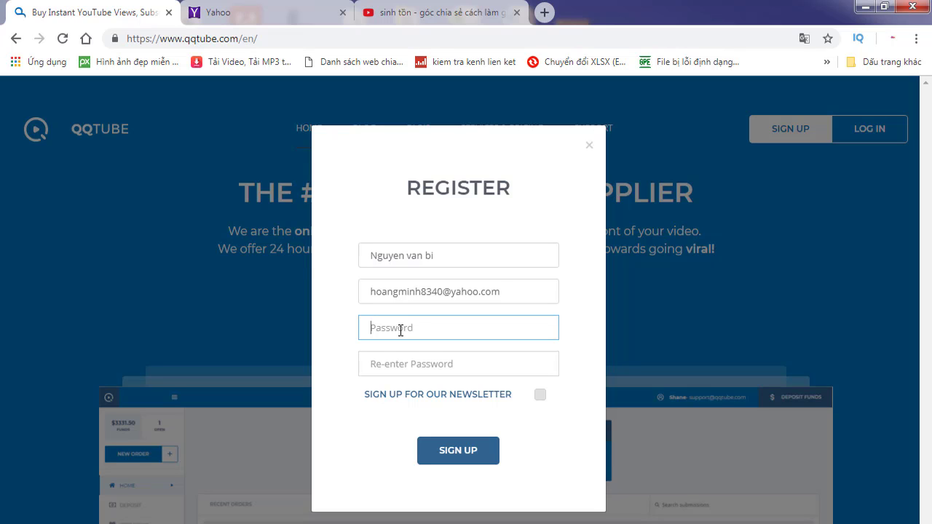
pyautogui.write('123')
pyautogui.press('BackSpace')
pyautogui.press('BackSpace')
pyautogui.press('BackSpace')
pyautogui.write('123456789012')
pyautogui.click(401, 362)
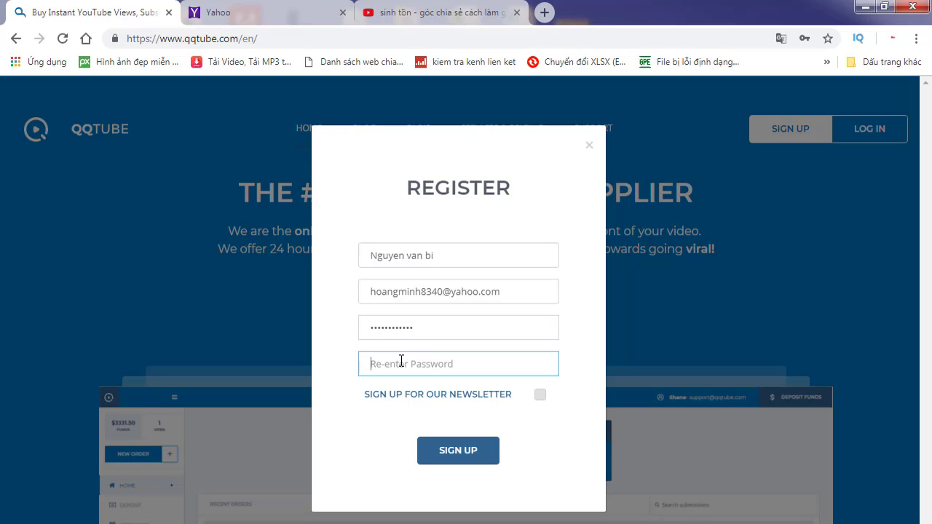
pyautogui.write('123456789')
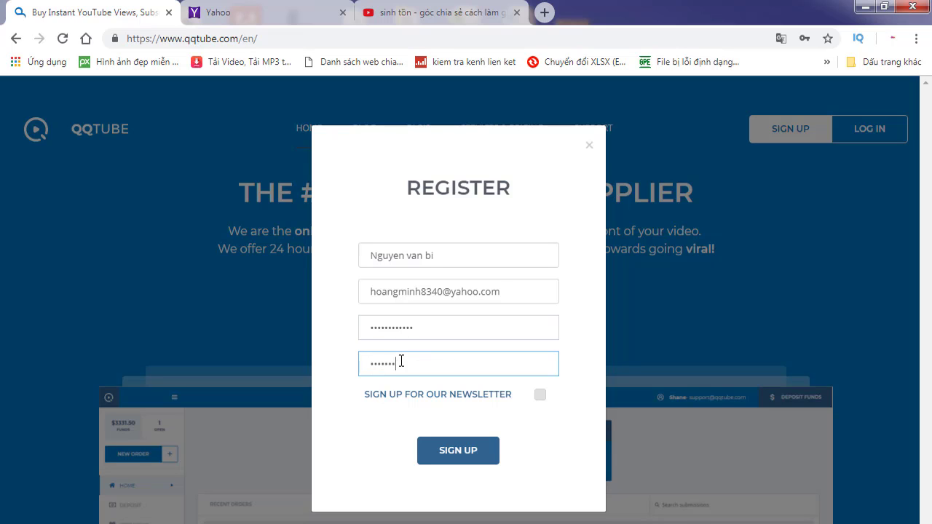
pyautogui.write('012')
pyautogui.click(480, 455)
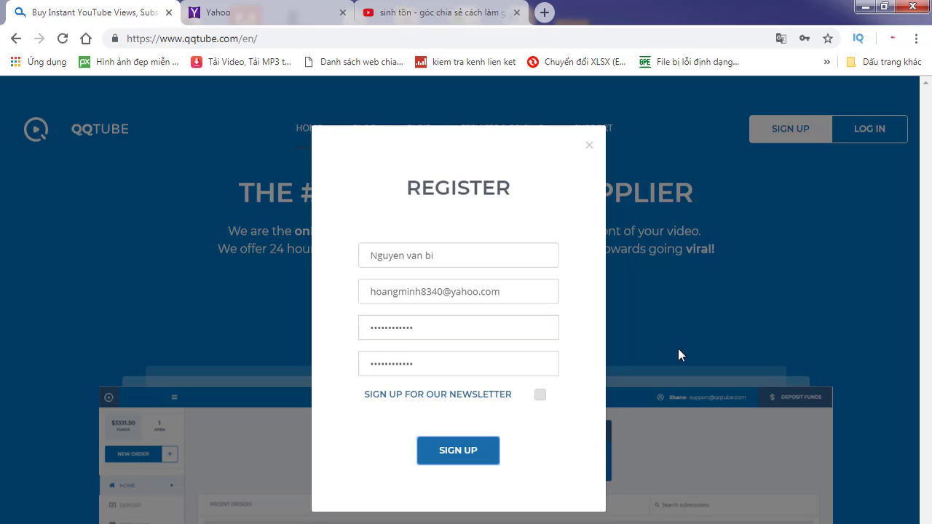
# Step: Submit the registration to reach the My Account dashboard and dismiss the translation notice
pyautogui.click(477, 452)
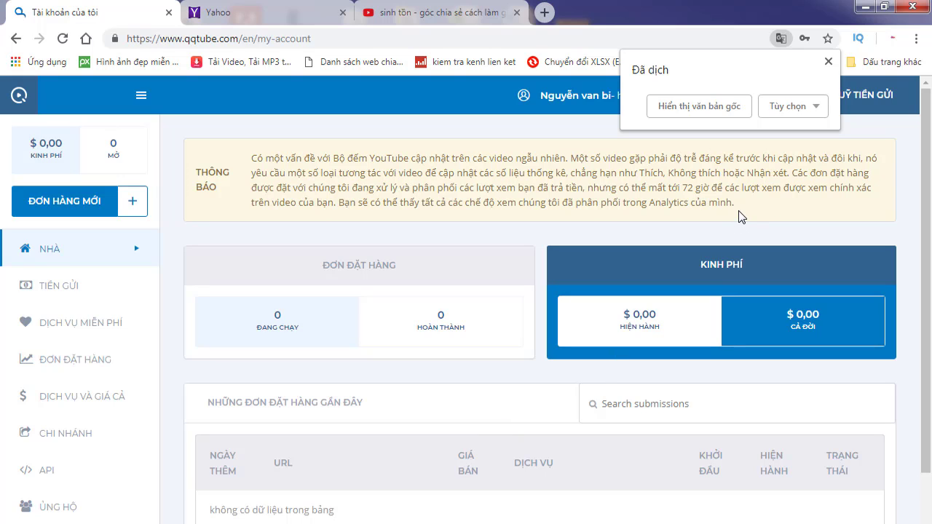
pyautogui.click(829, 63)
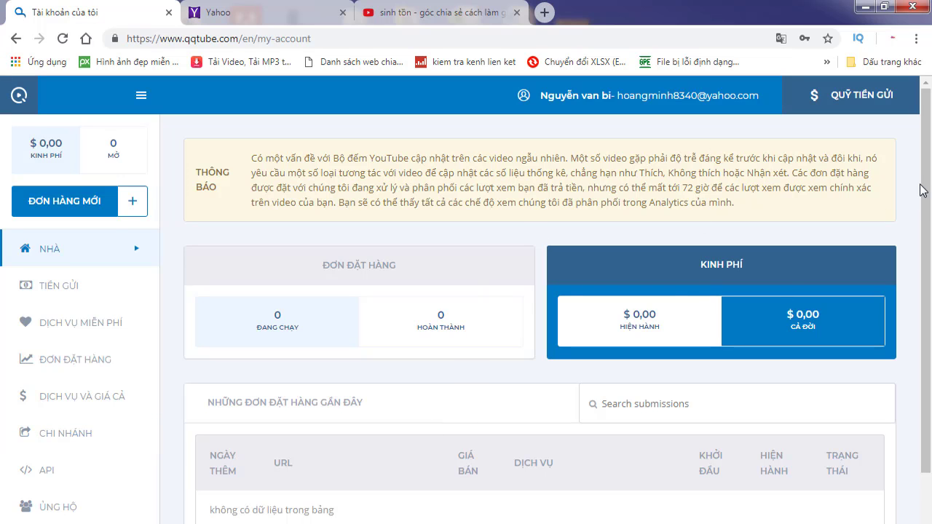
pyautogui.scroll(-1, 927, 193)
pyautogui.moveTo(927, 193)
pyautogui.mouseDown()
pyautogui.moveTo(928, 185)
pyautogui.moveTo(930, 251)
pyautogui.moveTo(931, 187)
pyautogui.mouseUp()
# Step: Open the Chrome translation options for the Vietnamese-translated account page
pyautogui.scroll(-1, 927, 177)
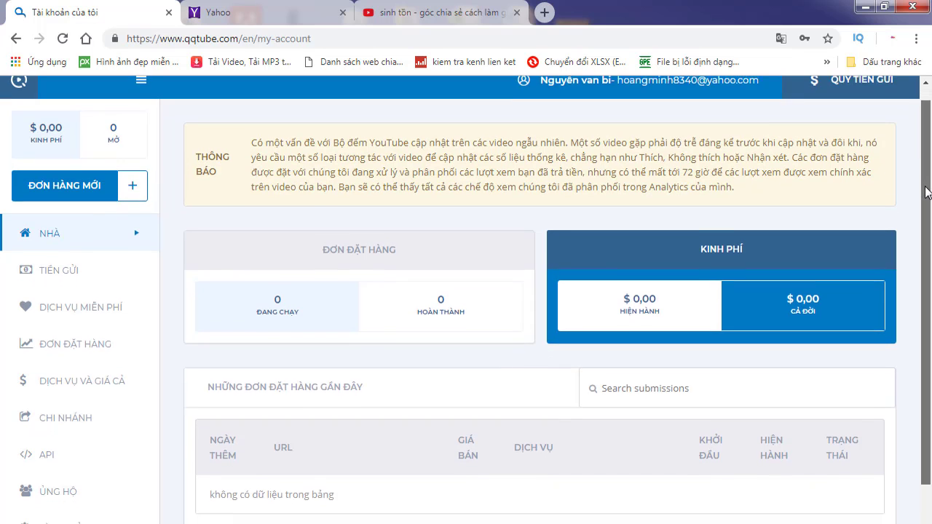
pyautogui.scroll(1, 927, 189)
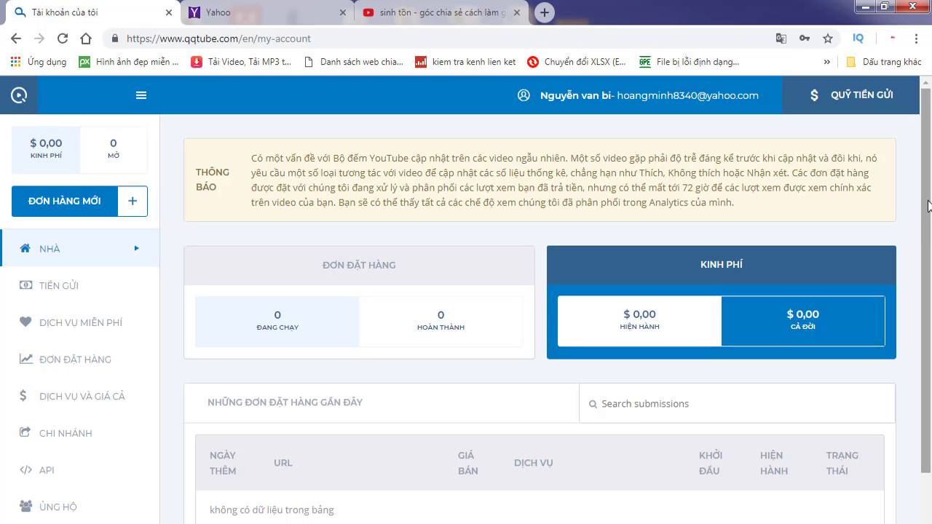
pyautogui.scroll(-1, 928, 205)
pyautogui.scroll(-1, 929, 206)
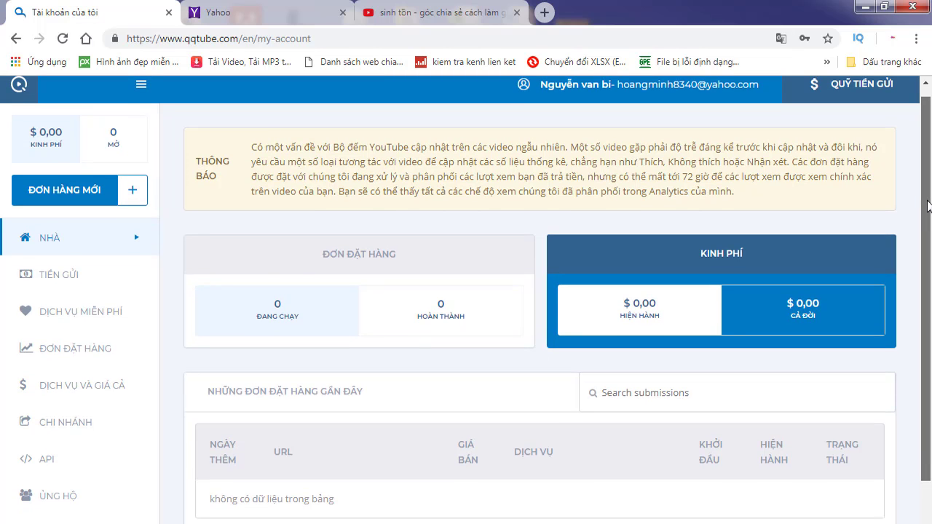
pyautogui.moveTo(929, 206); pyautogui.dragTo(929, 194)
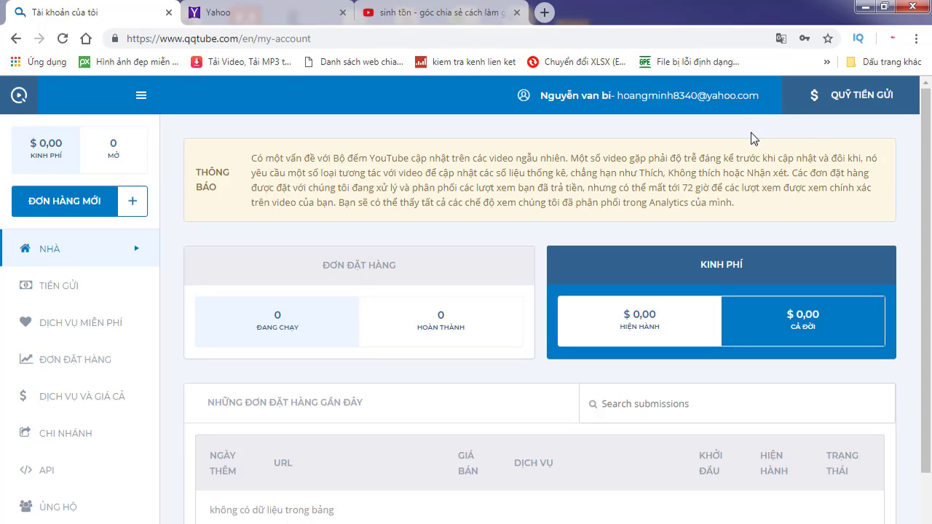
pyautogui.click(781, 39)
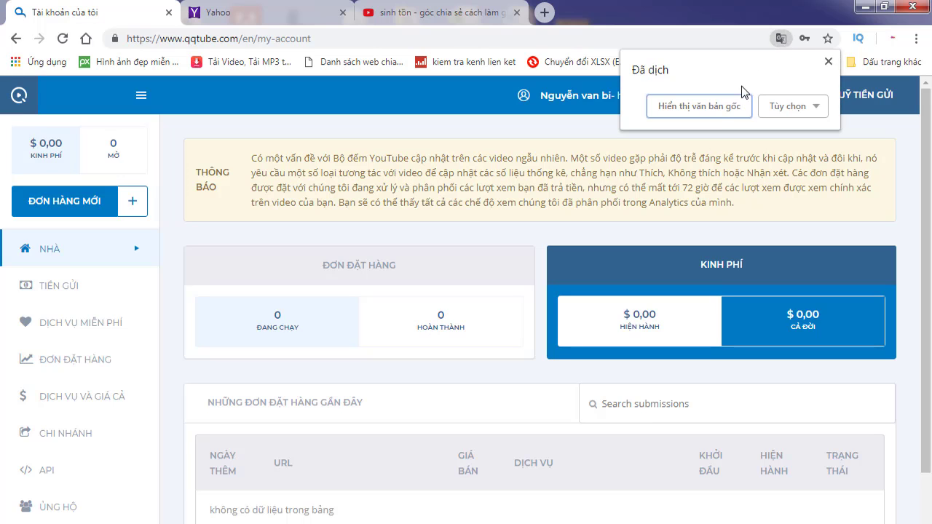
# Step: Switch the My Account dashboard back to its original English via 'Hiển thị bản gốc'
pyautogui.click(700, 106)
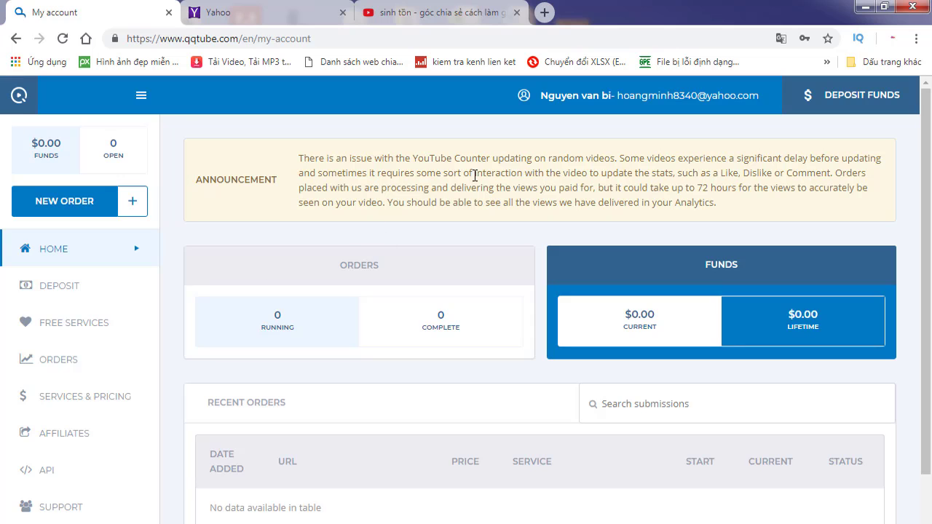
pyautogui.scroll(-3, 325, 273)
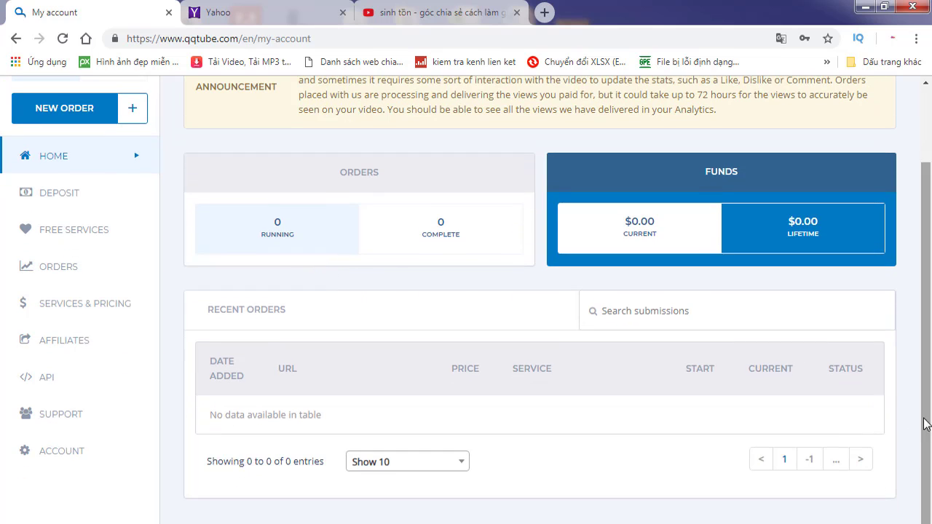
pyautogui.moveTo(928, 424); pyautogui.dragTo(929, 331)
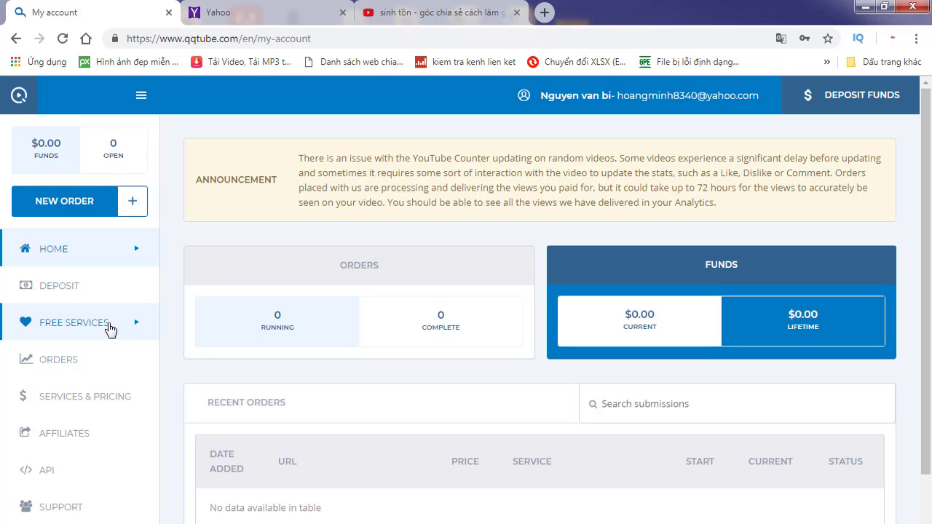
# Step: Open the FREE SERVICES page listing free YouTube services such as 1000 views
pyautogui.click(106, 327)
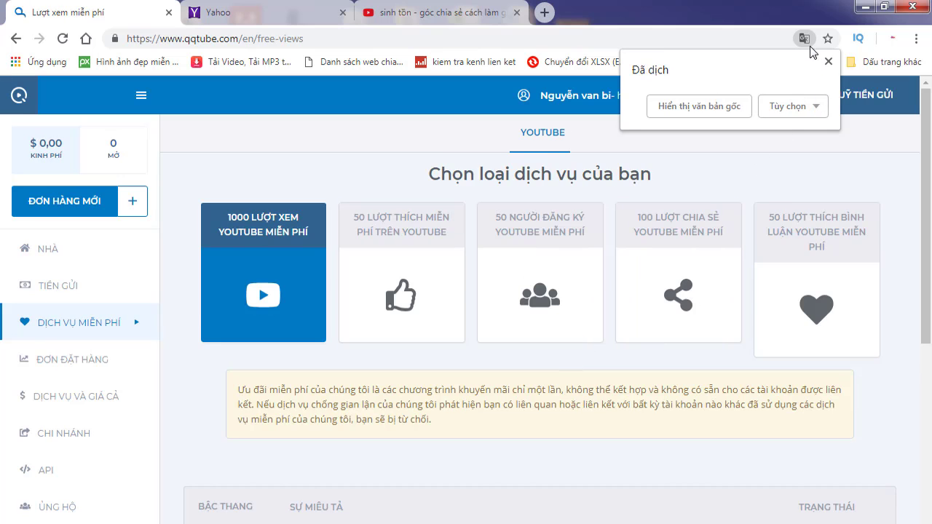
pyautogui.click(815, 109)
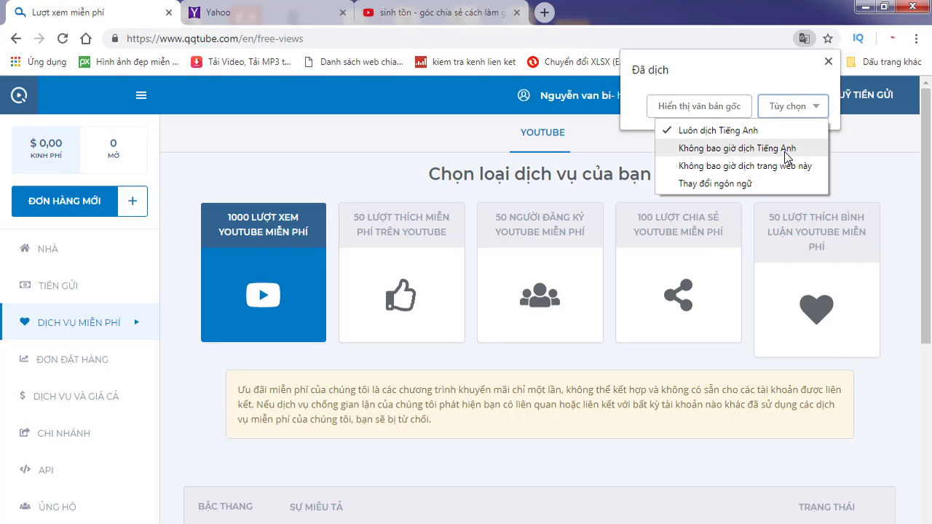
pyautogui.click(882, 162)
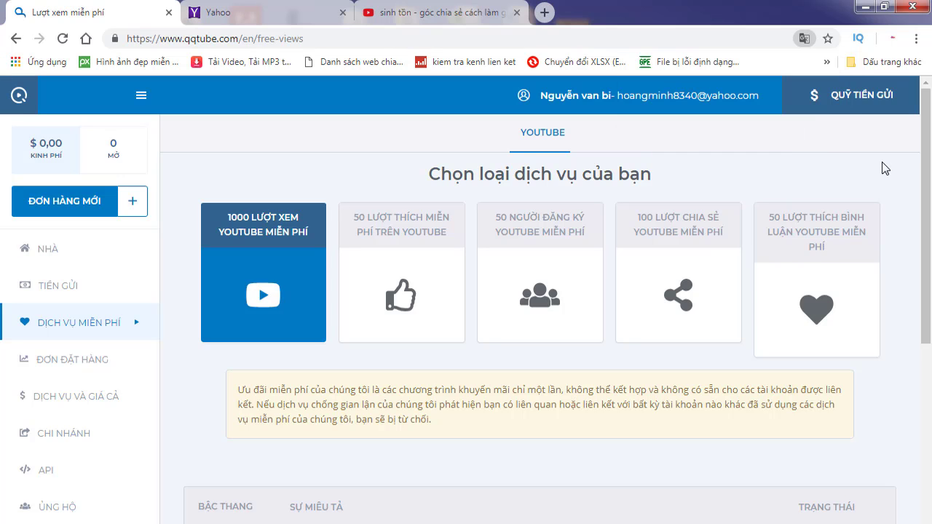
pyautogui.scroll(-2, 506, 280)
pyautogui.scroll(2, 707, 141)
# Step: Set Chrome to never translate English pages ('Không bao giờ dịch Tiếng Anh')
pyautogui.click(804, 38)
pyautogui.click(816, 106)
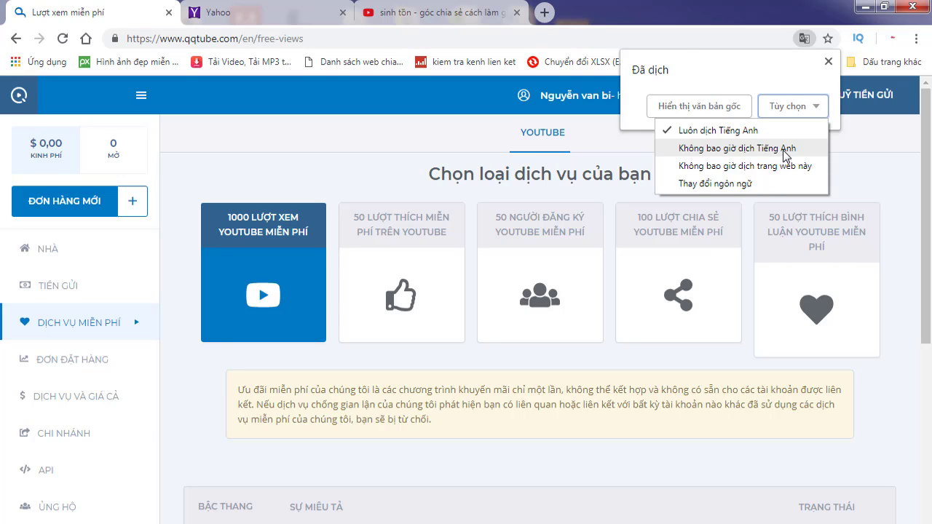
pyautogui.click(785, 150)
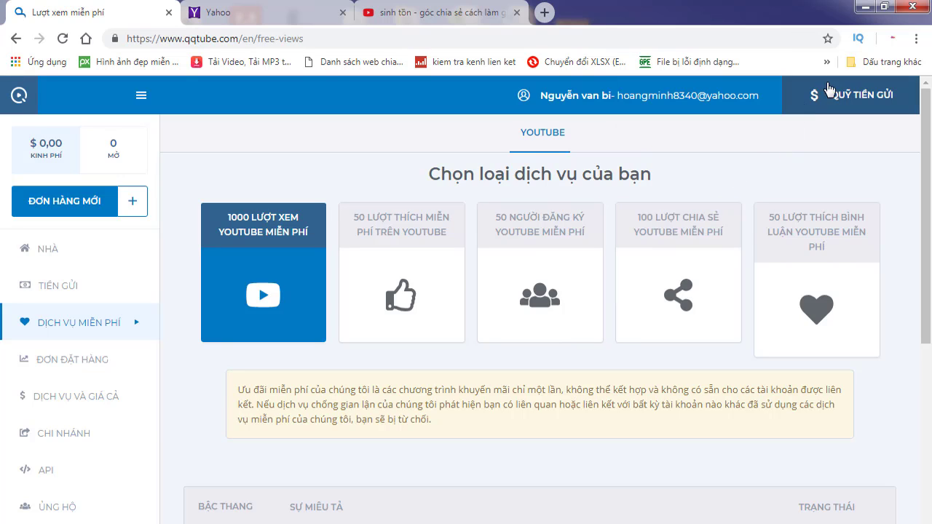
pyautogui.scroll(-1, 744, 247)
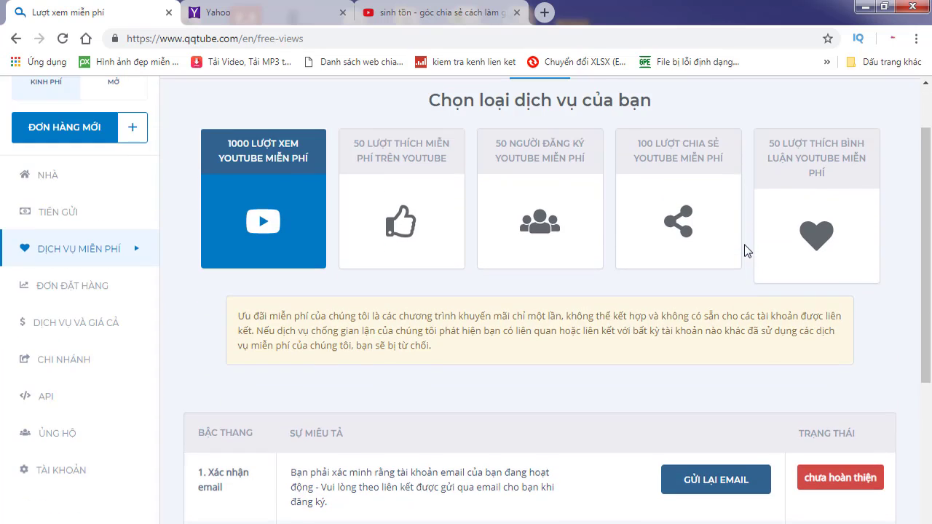
pyautogui.scroll(-2, 736, 250)
pyautogui.scroll(1, 728, 250)
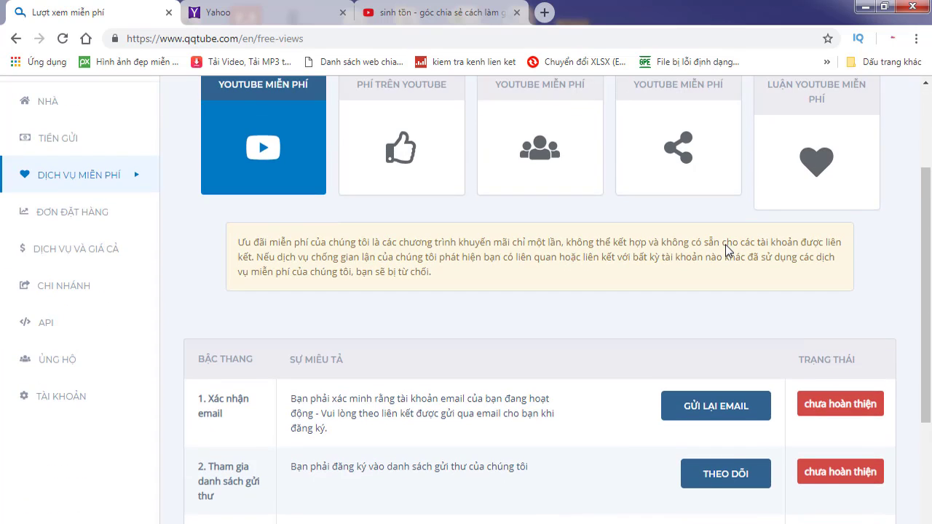
pyautogui.scroll(-2, 725, 250)
pyautogui.scroll(1, 727, 250)
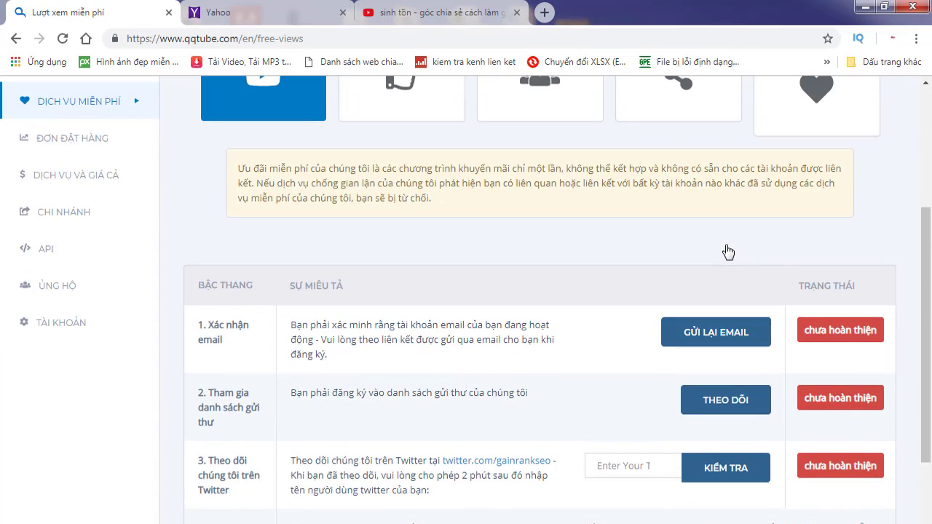
pyautogui.scroll(3, 727, 251)
pyautogui.scroll(-4, 729, 251)
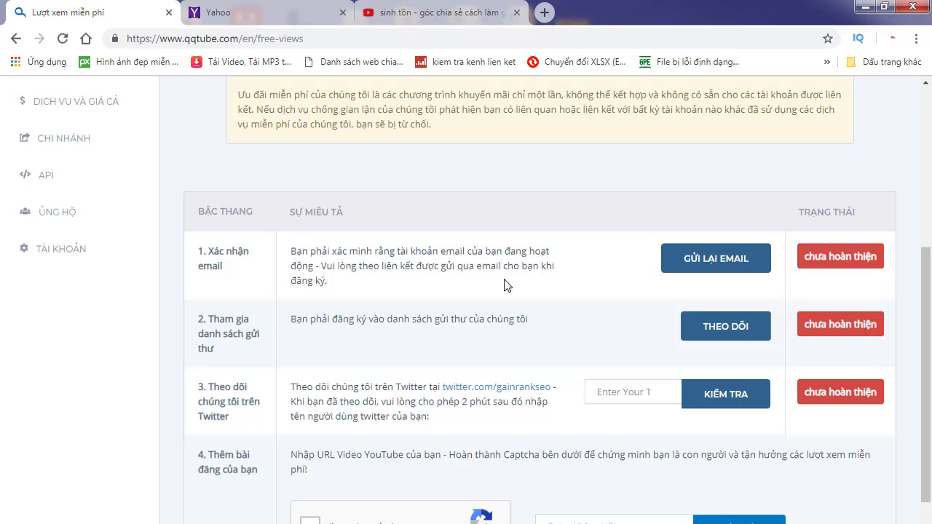
pyautogui.scroll(4, 513, 299)
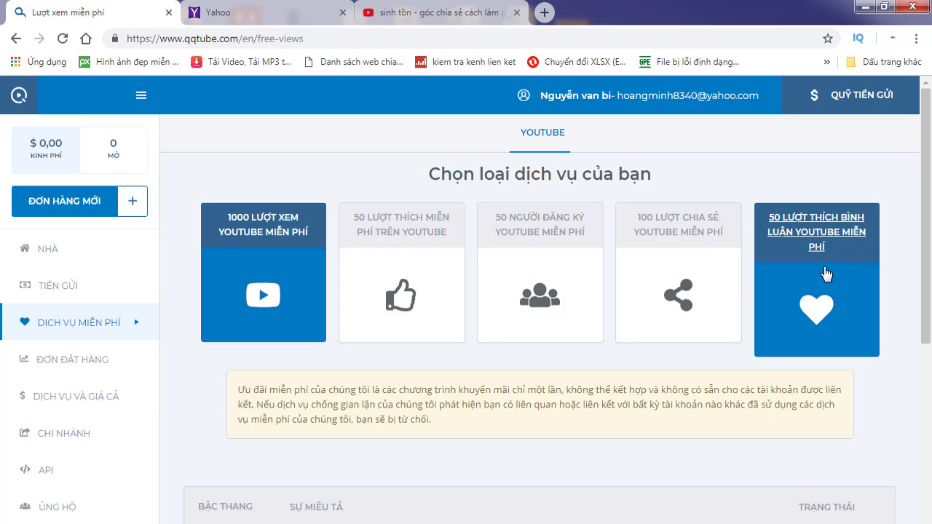
# Step: Scroll the free-views page down to step 4 with the reCAPTCHA and 'Enter Video URL' box
pyautogui.scroll(-1, 819, 292)
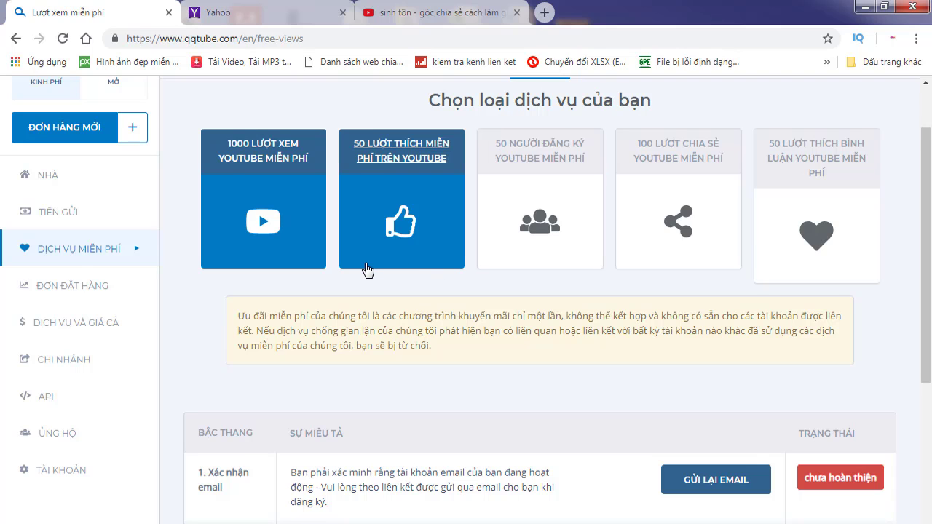
pyautogui.scroll(1, 492, 265)
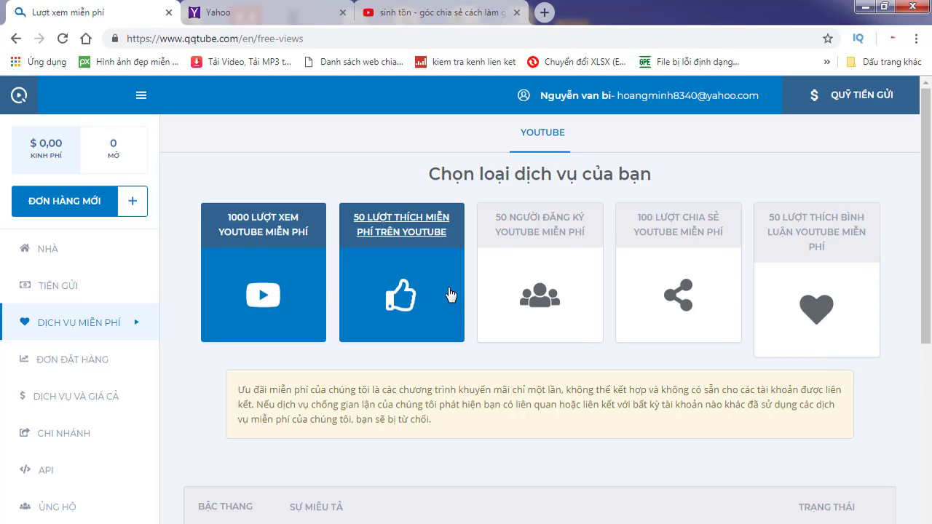
pyautogui.scroll(-3, 449, 292)
pyautogui.scroll(2, 449, 289)
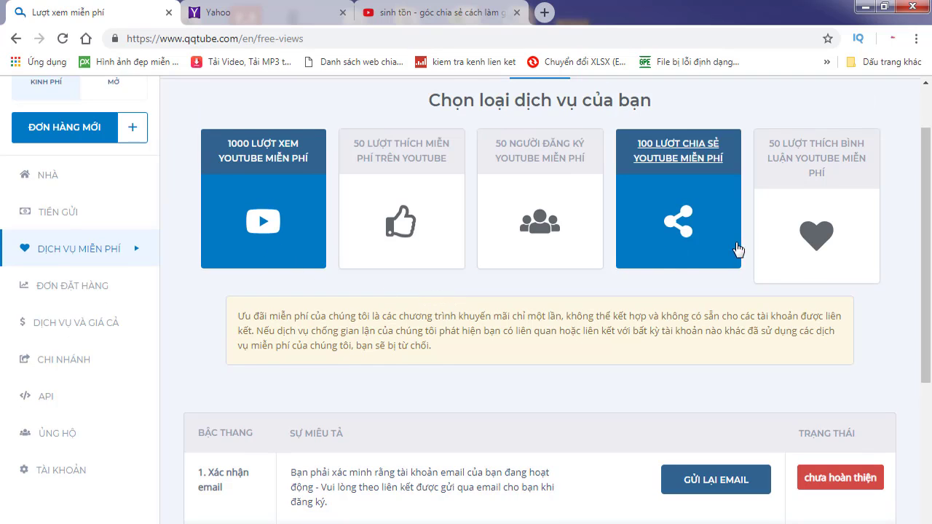
pyautogui.scroll(-2, 794, 276)
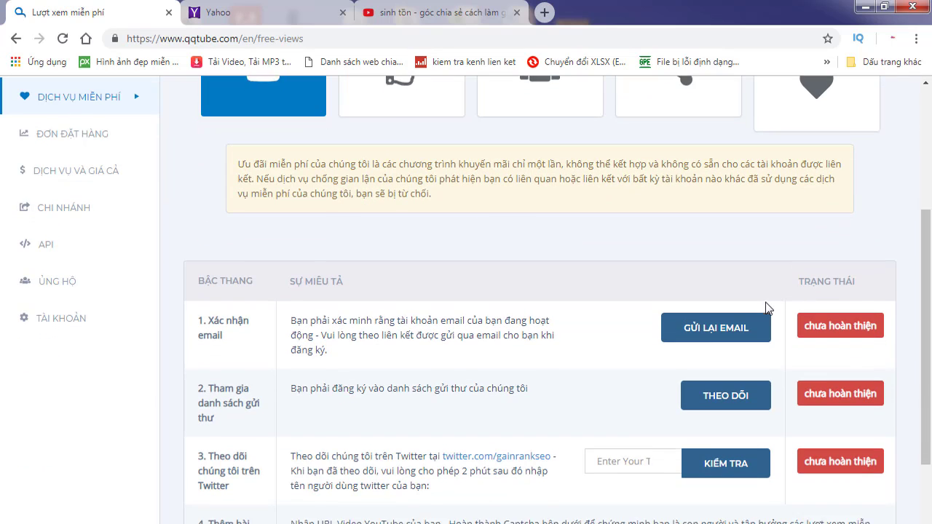
pyautogui.scroll(-2, 765, 308)
pyautogui.scroll(1, 766, 308)
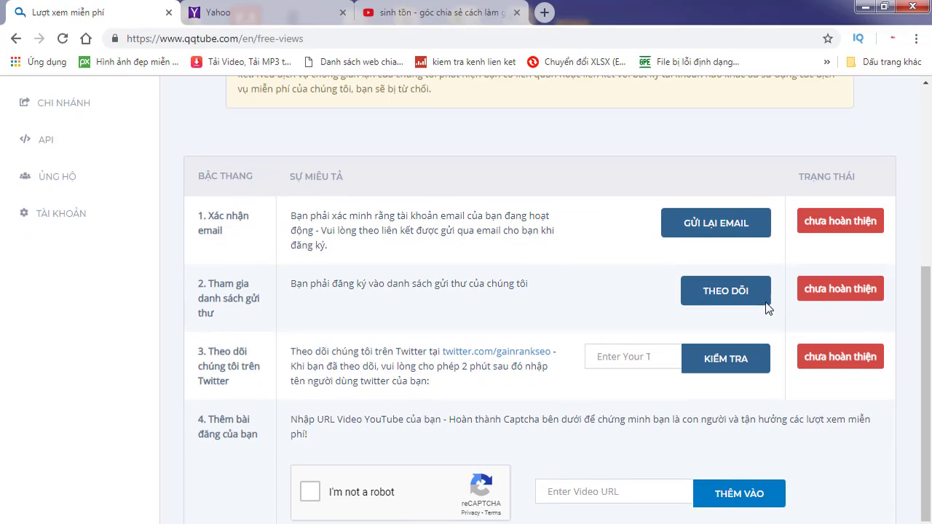
pyautogui.scroll(-1, 765, 380)
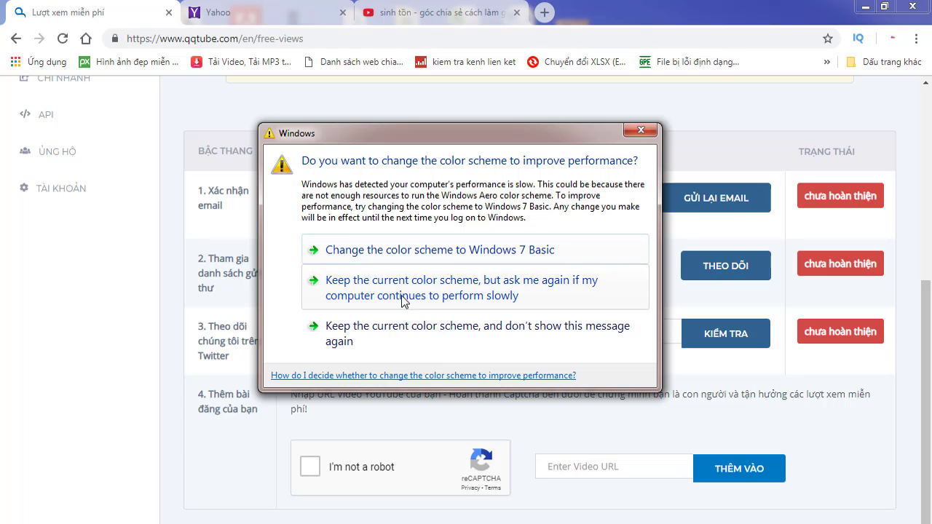
# Step: Close the Windows colour-scheme dialog covering the free-views steps
pyautogui.click(640, 134)
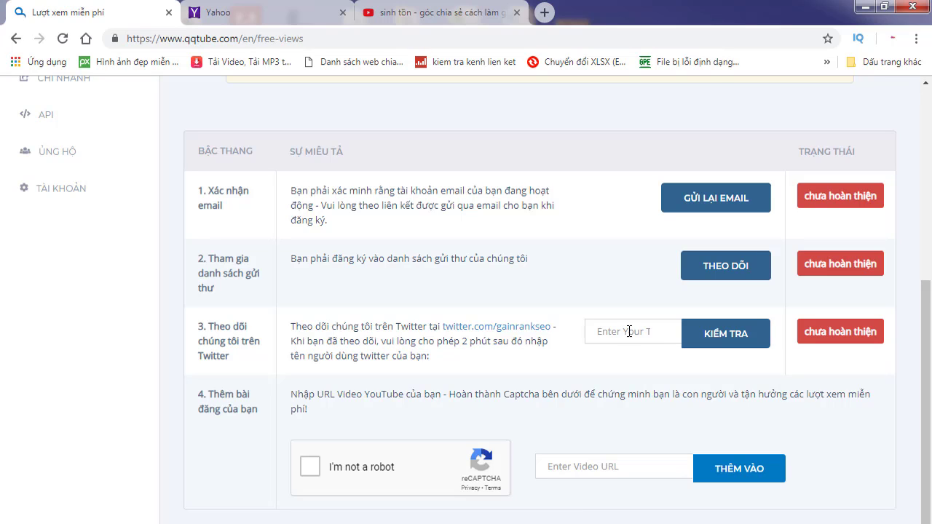
# Step: Resend the account confirmation e-mail using GỬI LẠI EMAIL in step 1
pyautogui.click(629, 331)
pyautogui.scroll(1, 929, 344)
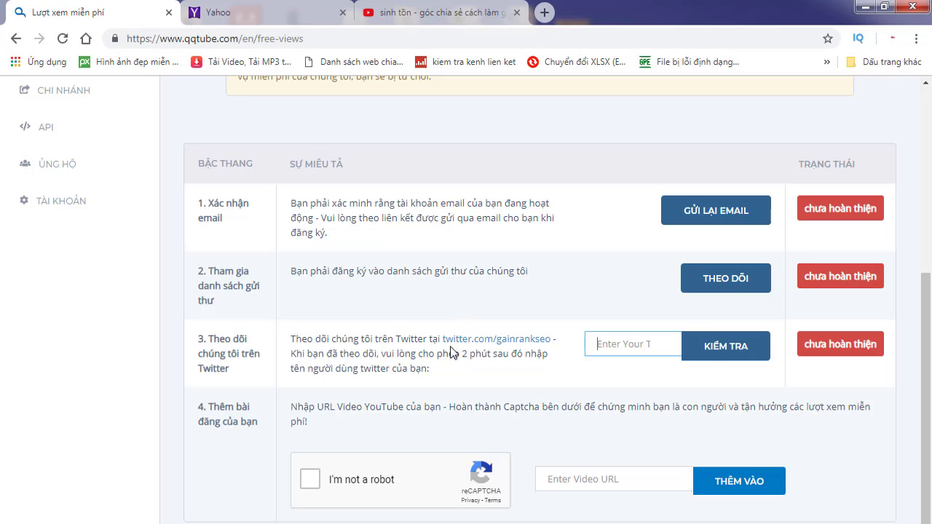
pyautogui.scroll(-1, 565, 331)
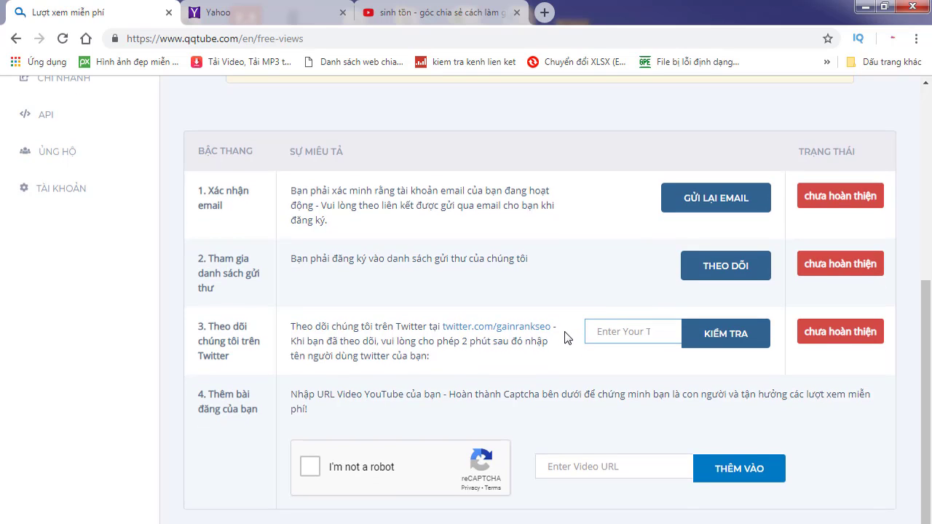
pyautogui.scroll(2, 567, 350)
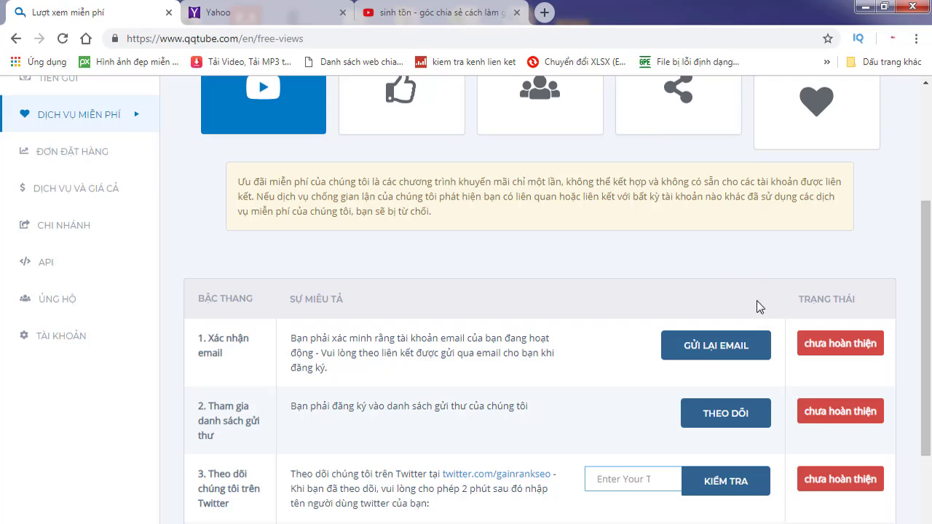
pyautogui.click(736, 348)
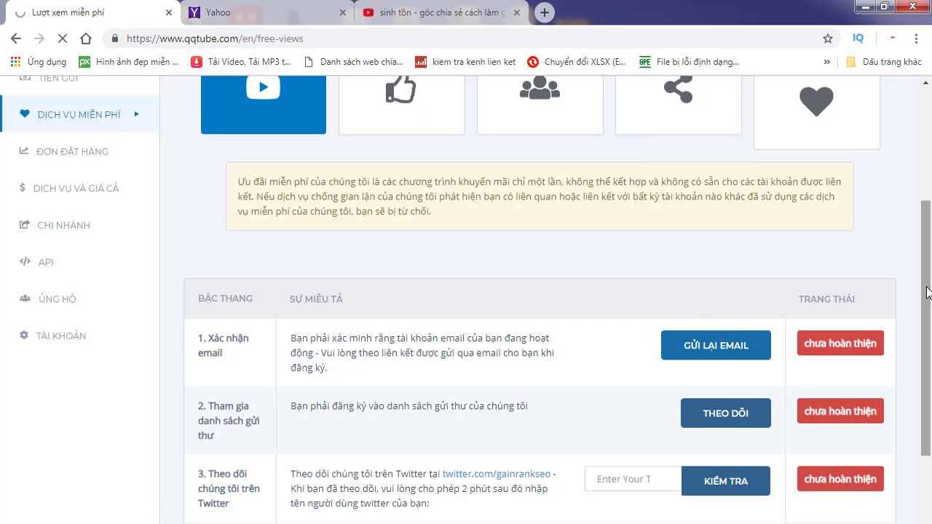
pyautogui.scroll(1, 925, 302)
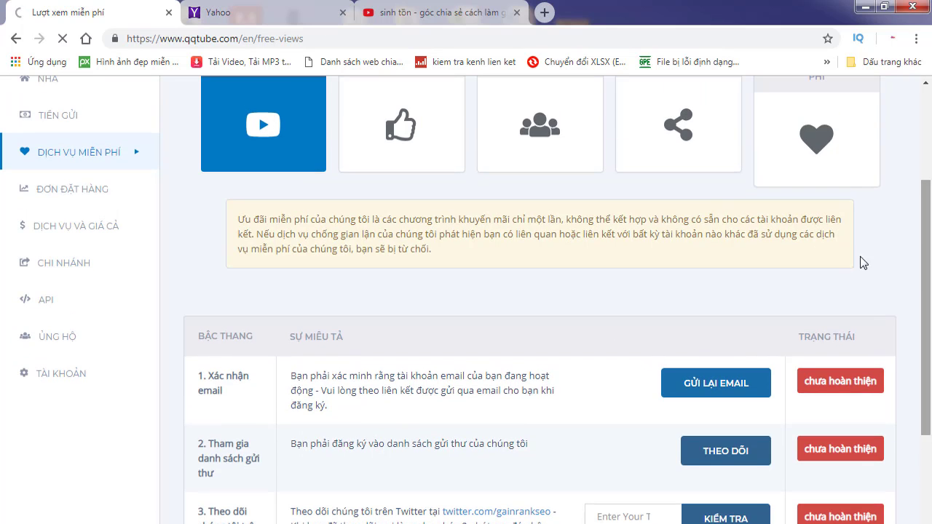
# Step: Open the [QQTube] Welcome email in the Yahoo Mail inbox
pyautogui.click(283, 12)
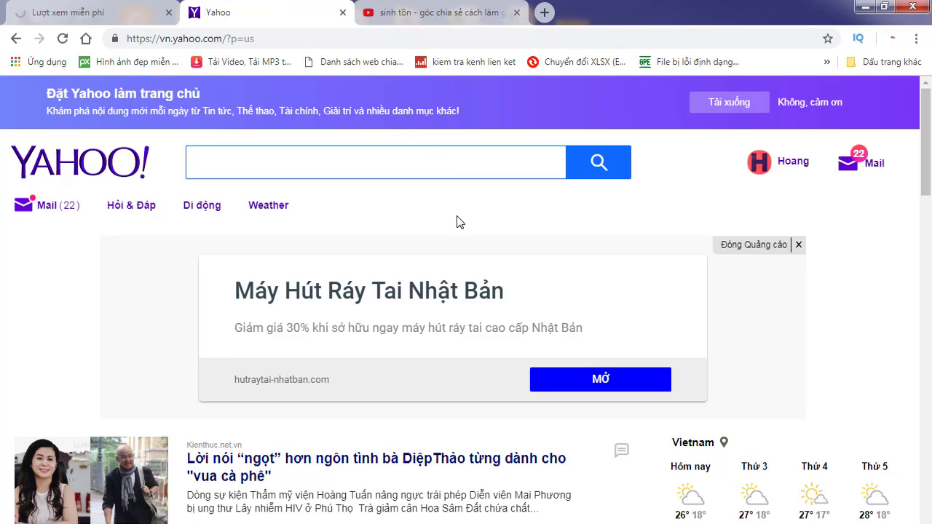
pyautogui.click(50, 206)
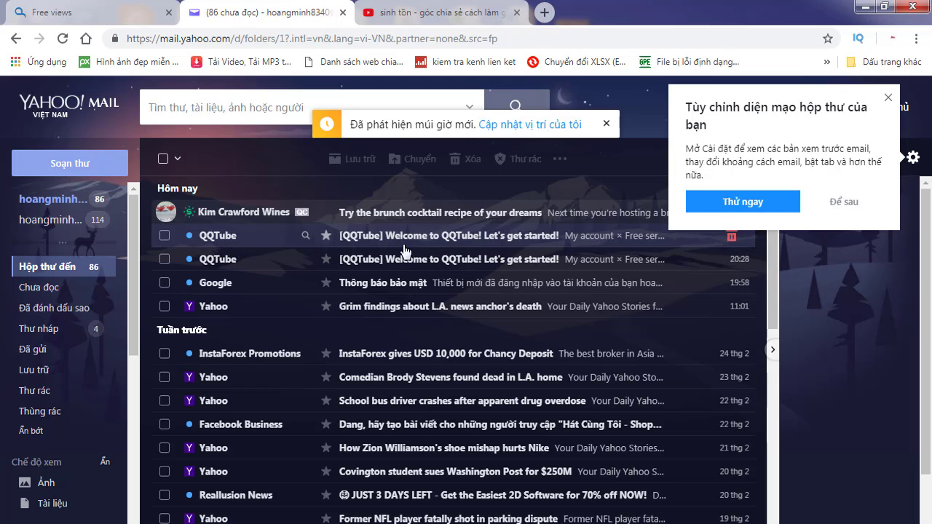
pyautogui.click(837, 202)
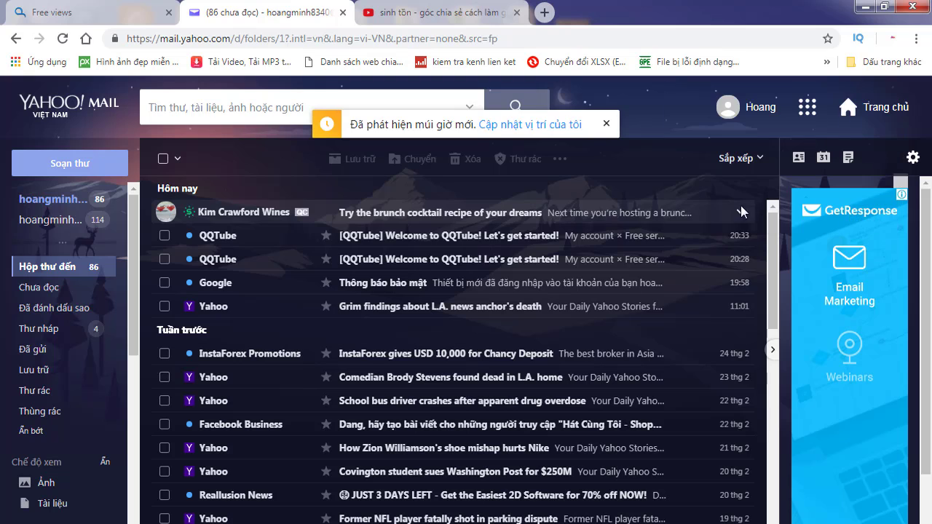
pyautogui.click(406, 236)
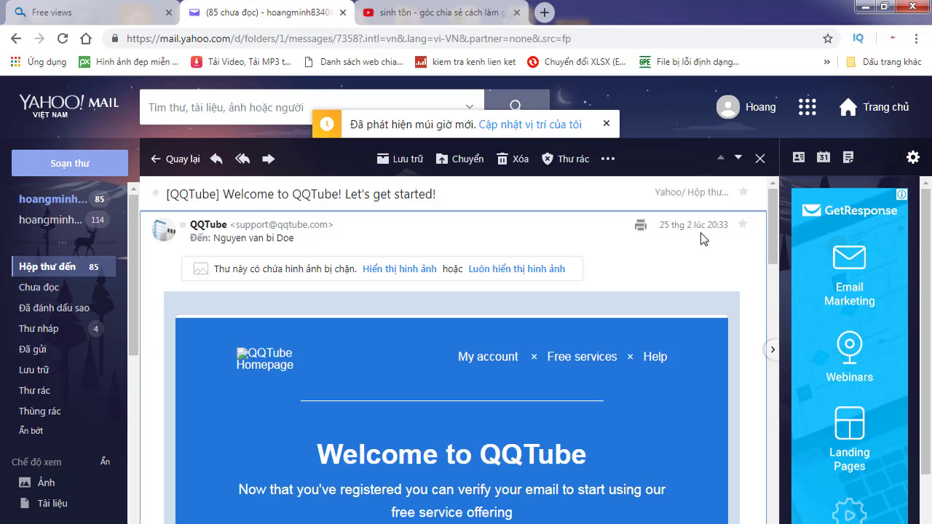
# Step: Confirm the QQTube e-mail address via 'Verify my email now' in the welcome email
pyautogui.scroll(-4, 677, 288)
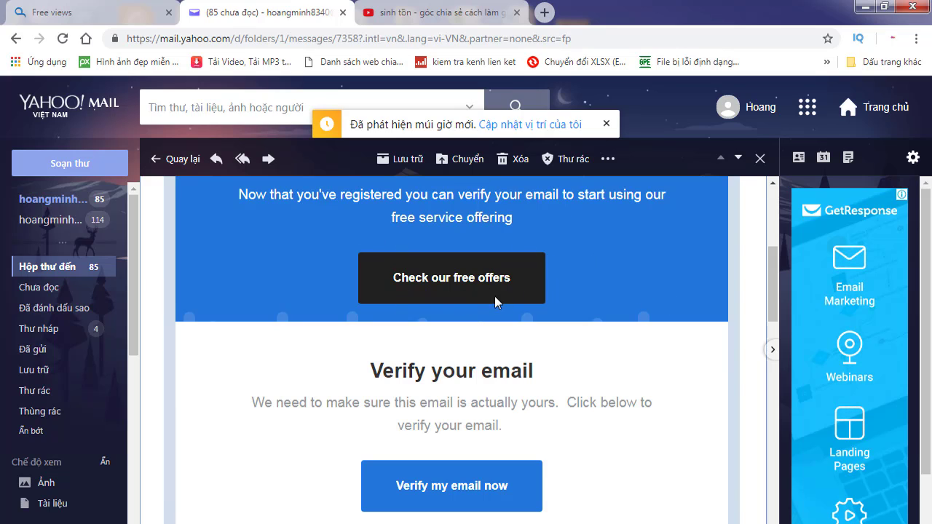
pyautogui.scroll(-1, 629, 274)
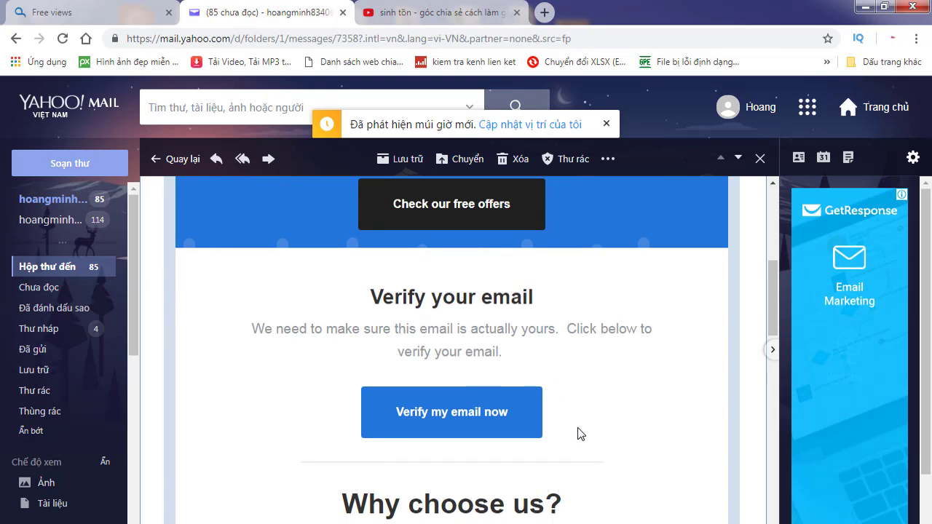
pyautogui.scroll(-2, 573, 426)
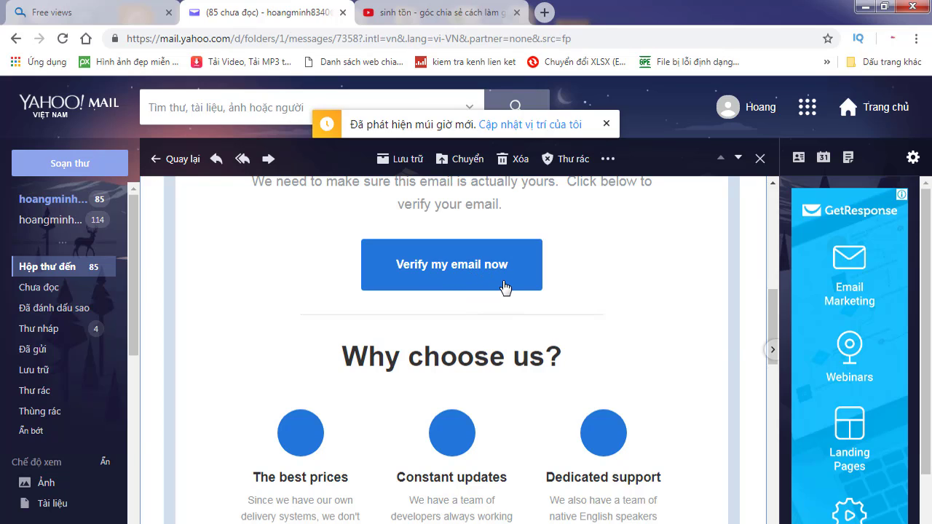
pyautogui.scroll(-1, 646, 257)
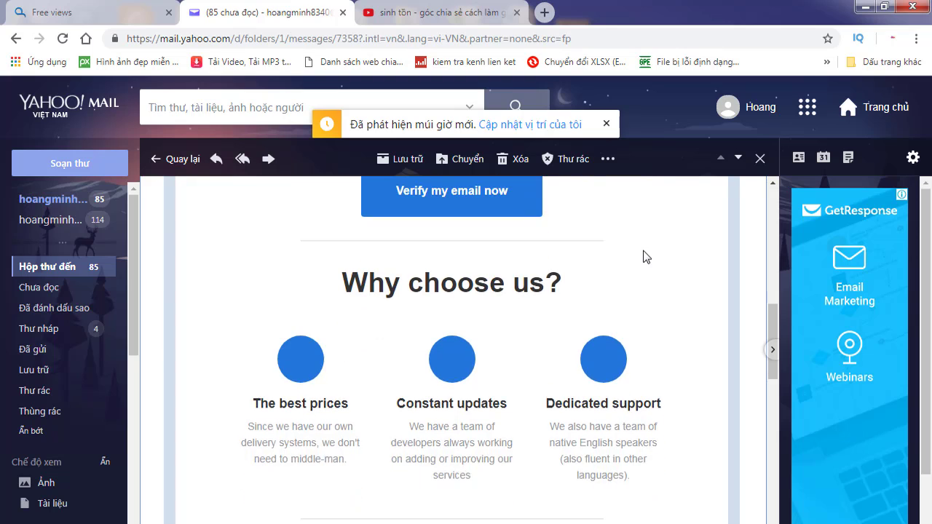
pyautogui.scroll(1, 489, 284)
pyautogui.click(485, 277)
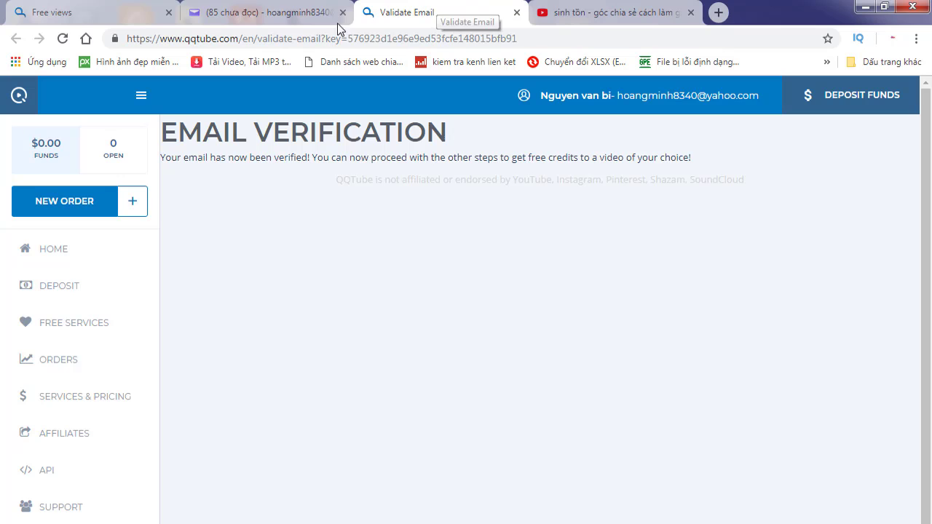
# Step: Close the Validate Email tab and go back to the QQTube Free views page
pyautogui.click(518, 13)
pyautogui.click(96, 16)
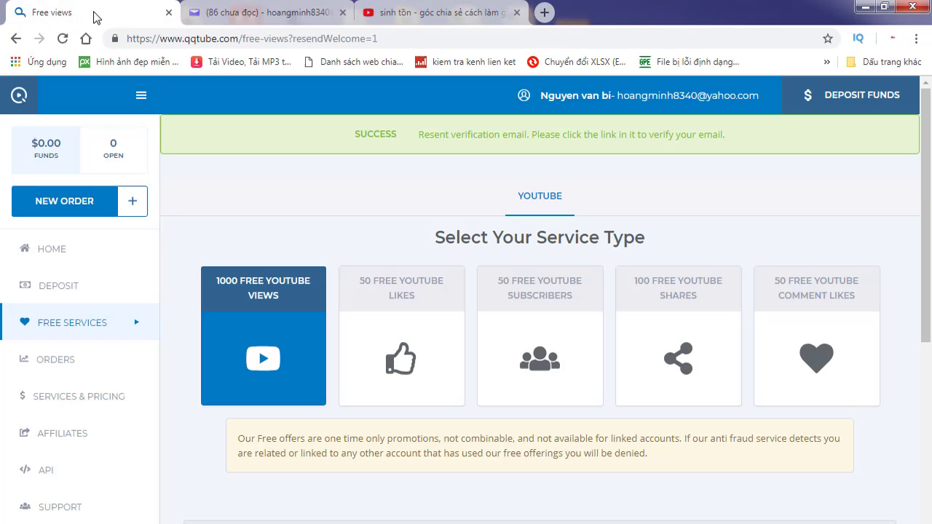
pyautogui.scroll(-4, 602, 203)
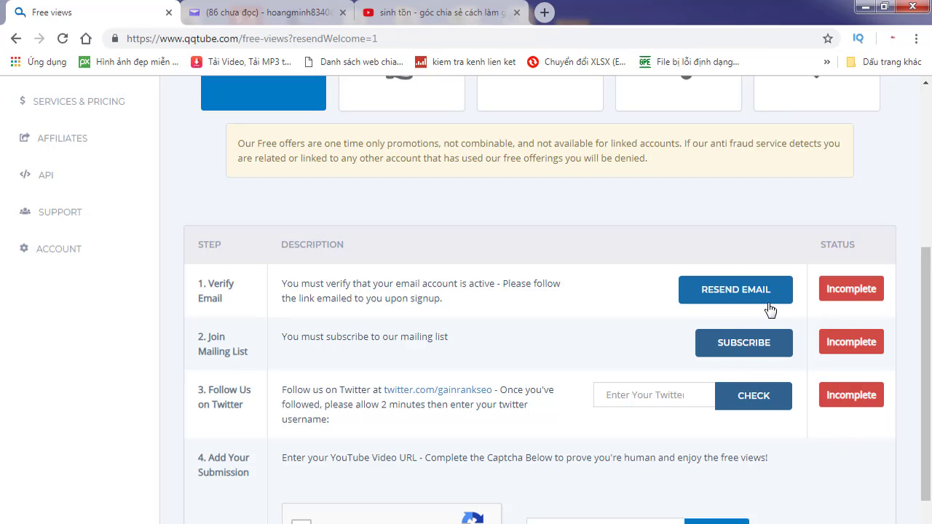
# Step: Reload the free-views page with Tải lại so Verify Email shows Complete
pyautogui.rightClick(634, 244)
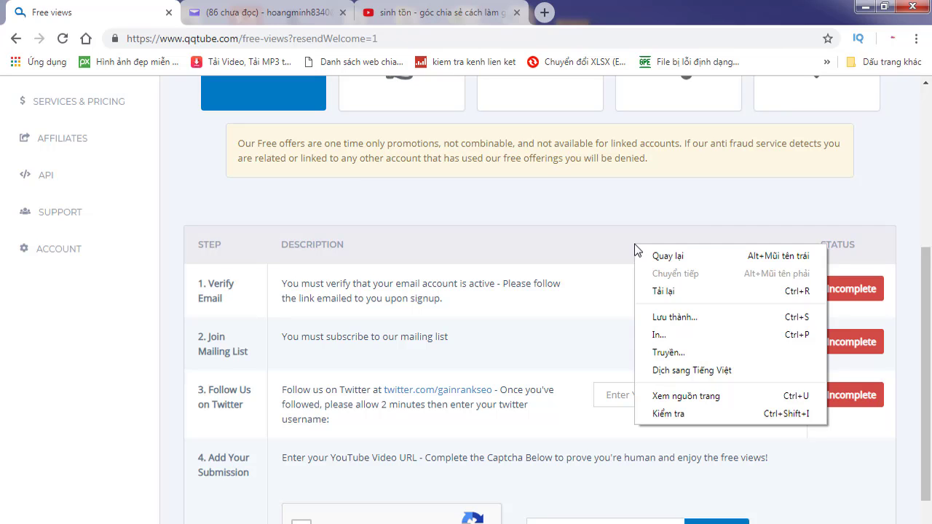
pyautogui.click(670, 292)
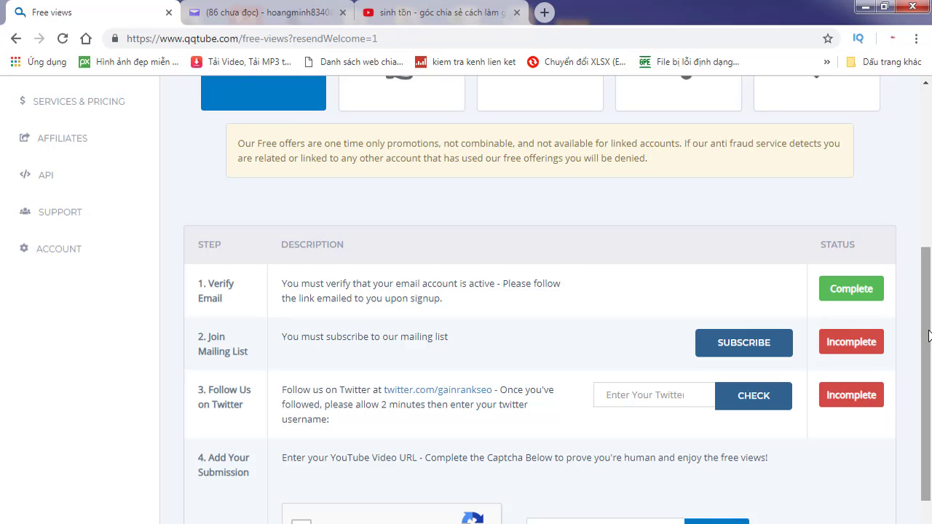
pyautogui.scroll(1, 928, 327)
pyautogui.scroll(-1, 928, 327)
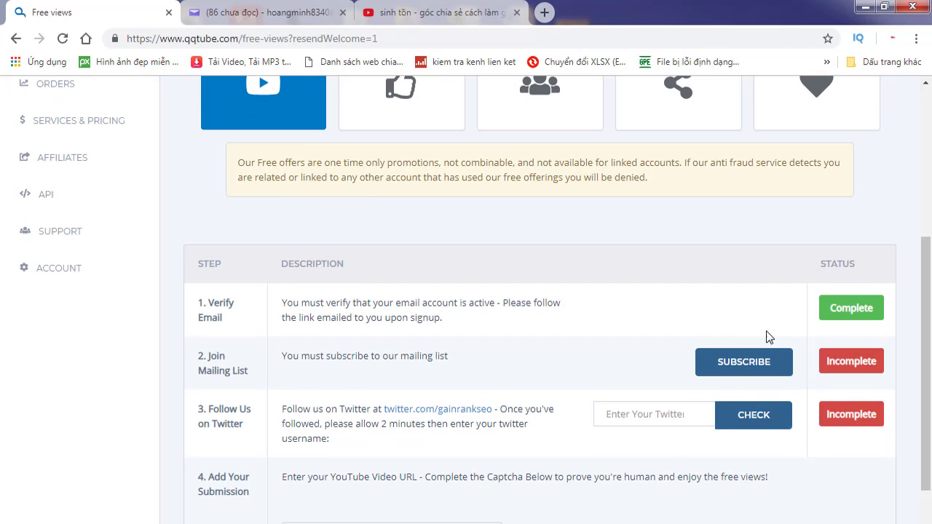
# Step: Translate the page into Vietnamese, then subscribe to the mailing list with THEO DÕI
pyautogui.rightClick(758, 314)
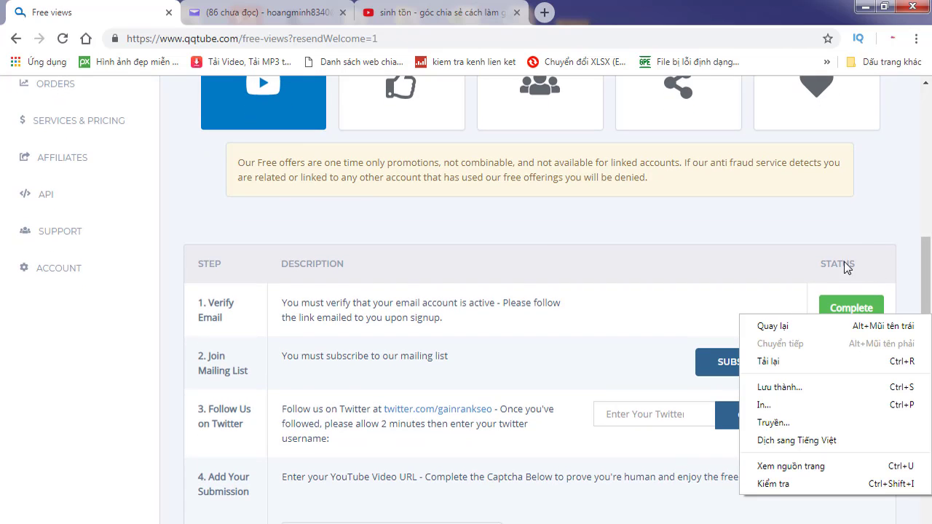
pyautogui.click(789, 442)
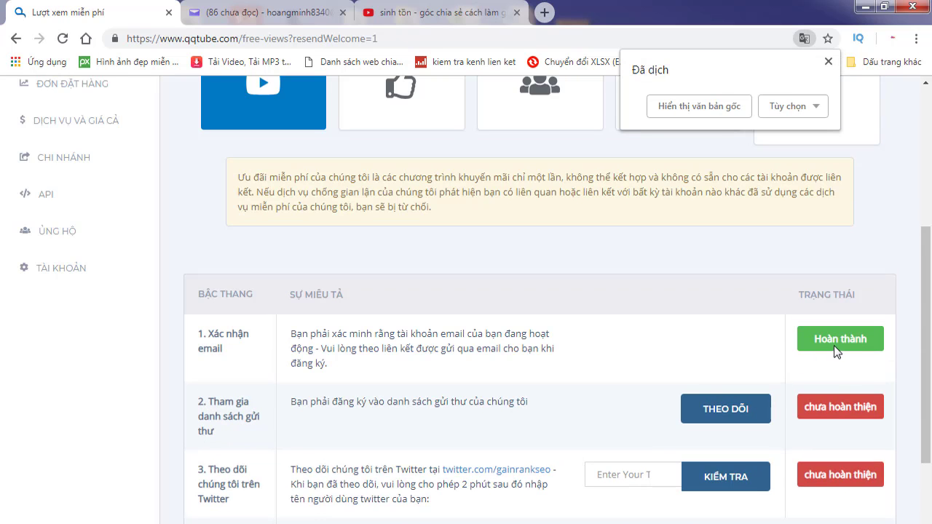
pyautogui.scroll(-1, 840, 336)
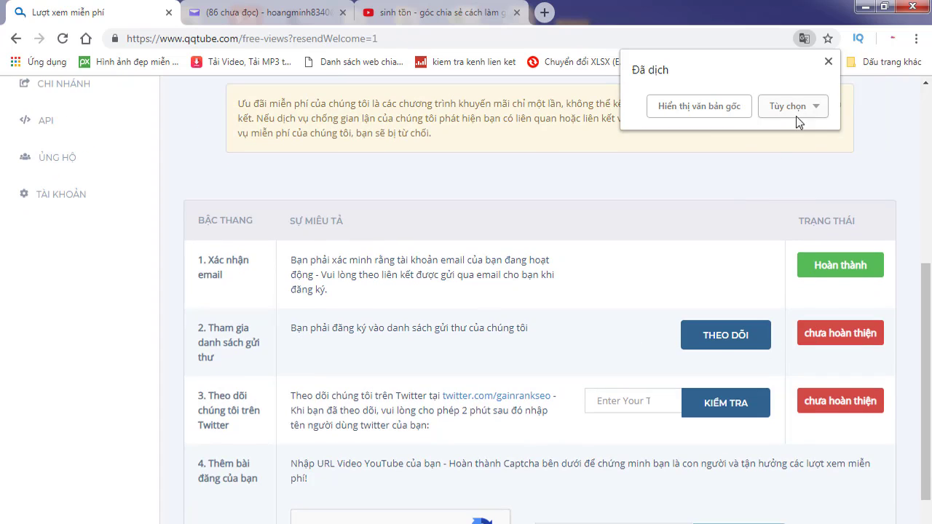
pyautogui.click(828, 63)
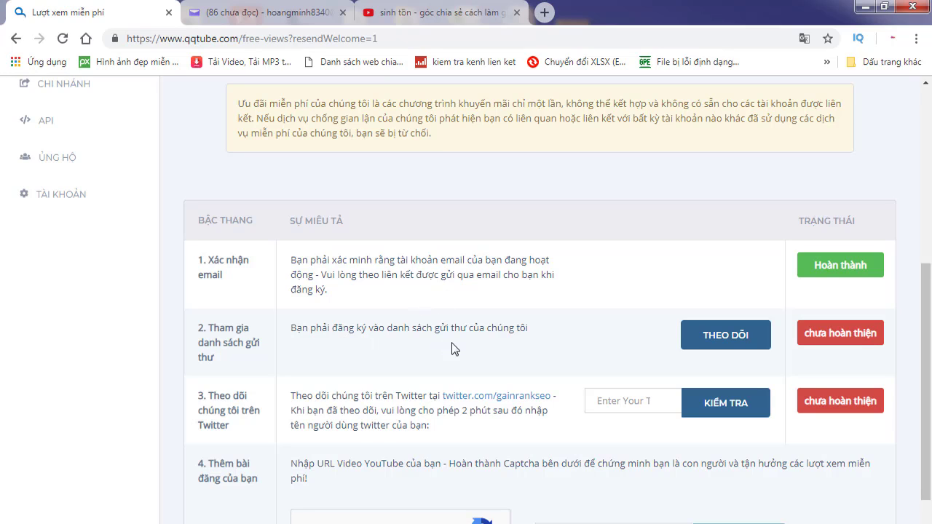
pyautogui.click(739, 339)
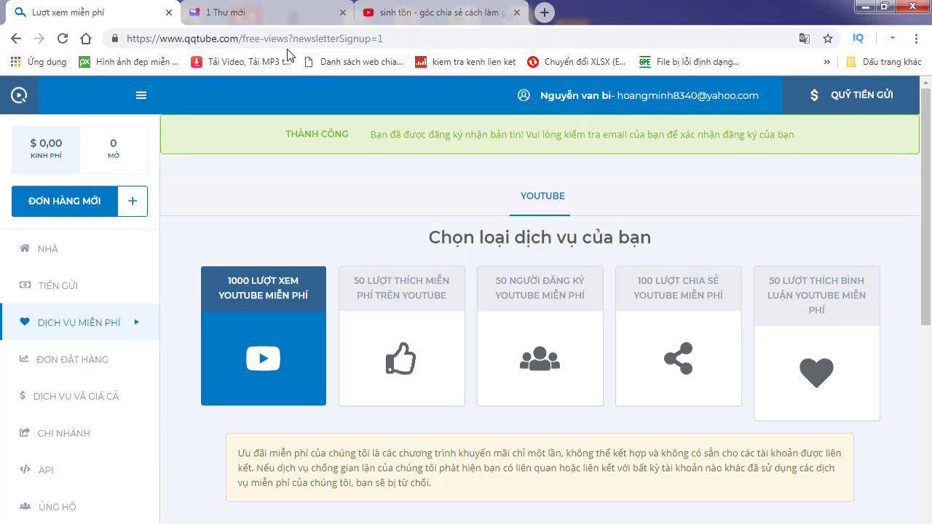
# Step: Close the '1 Thư mới' mail tab and scroll to the QQTube steps table
pyautogui.click(343, 13)
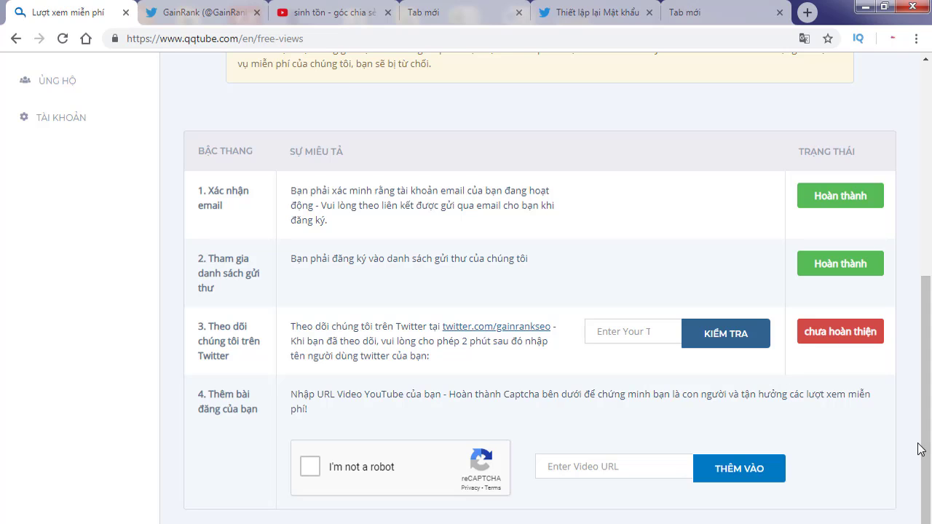
pyautogui.moveTo(929, 456); pyautogui.dragTo(928, 446)
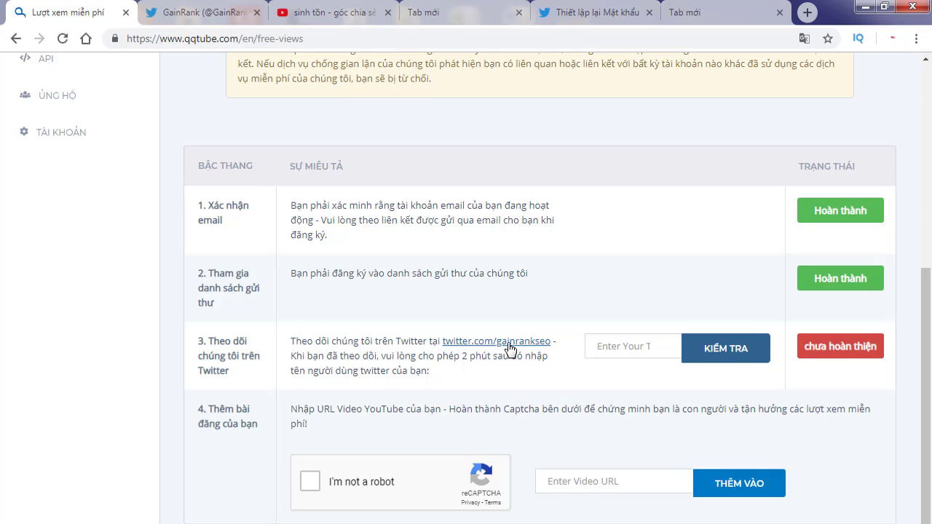
# Step: Open the GainRank Twitter profile and close the duplicate profile tab
pyautogui.click(511, 350)
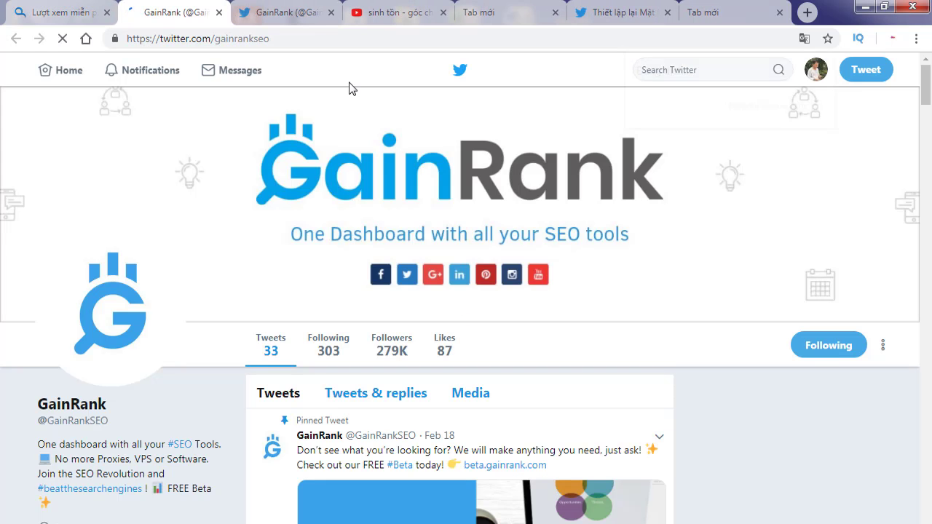
pyautogui.click(331, 13)
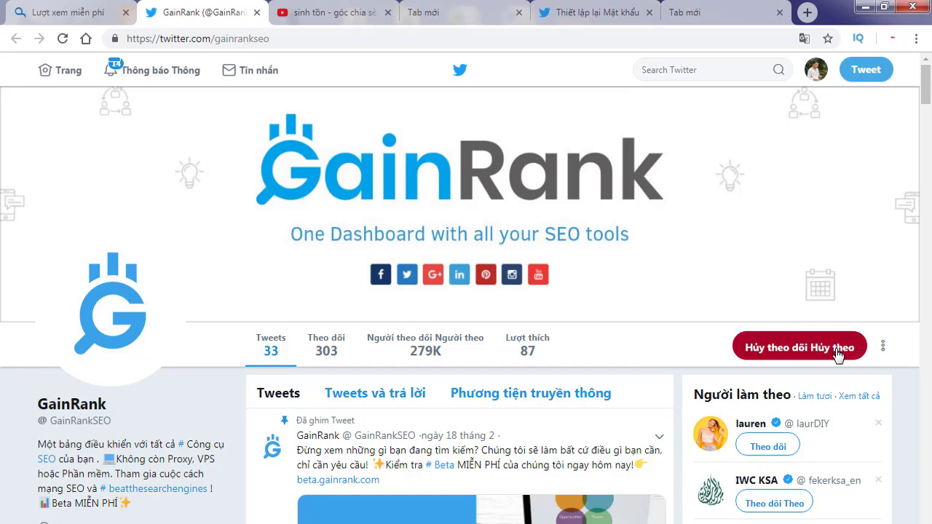
pyautogui.scroll(-1, 620, 346)
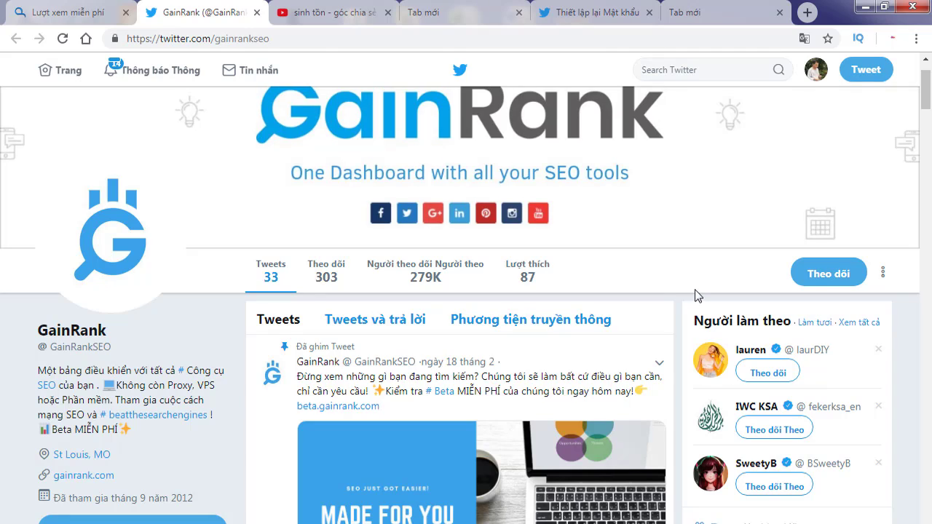
pyautogui.scroll(1, 694, 289)
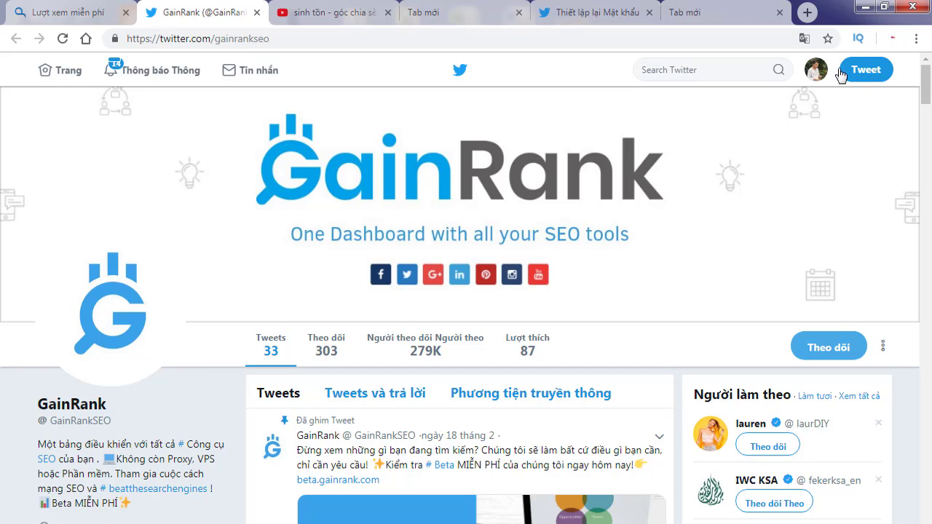
# Step: Check the signed-in username and restore the Twitter page to its original English
pyautogui.click(816, 69)
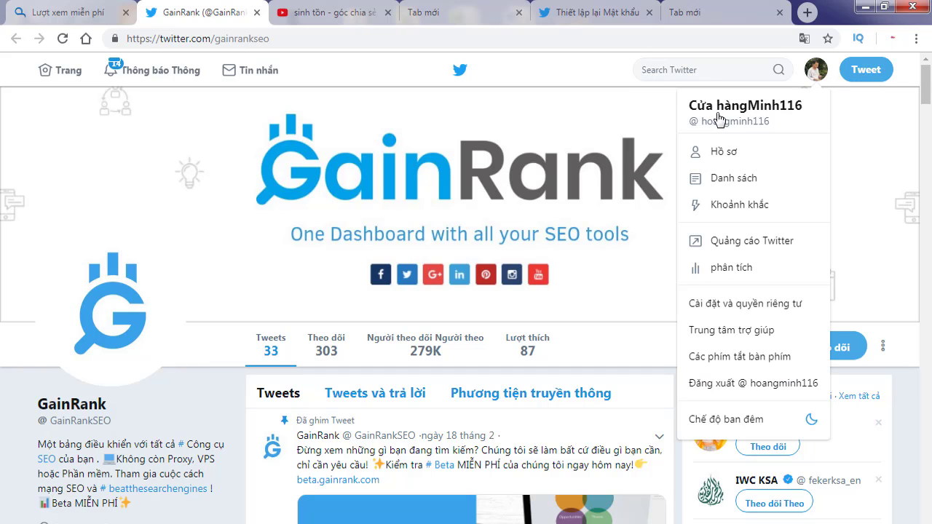
pyautogui.click(804, 38)
pyautogui.click(731, 106)
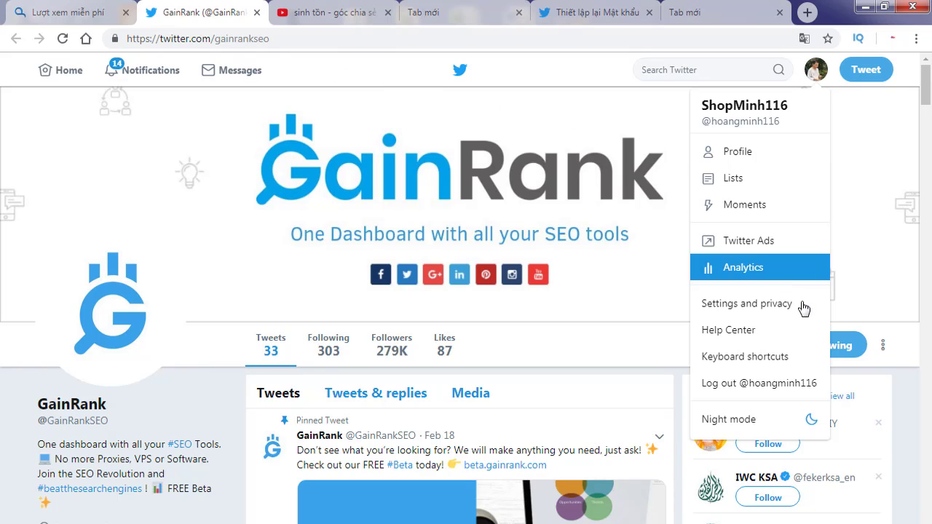
pyautogui.click(843, 339)
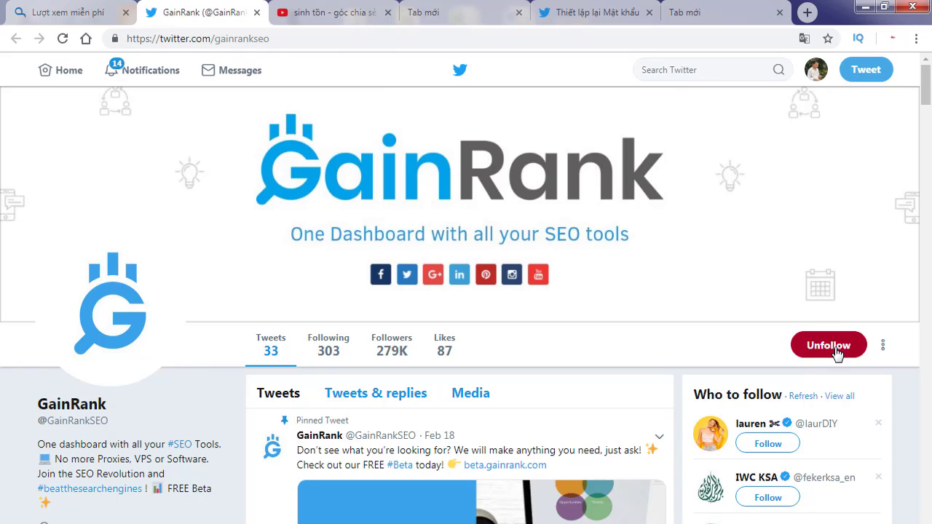
# Step: Enter your Twitter username in step 3 and submit it with KIỂM TRA
pyautogui.click(58, 16)
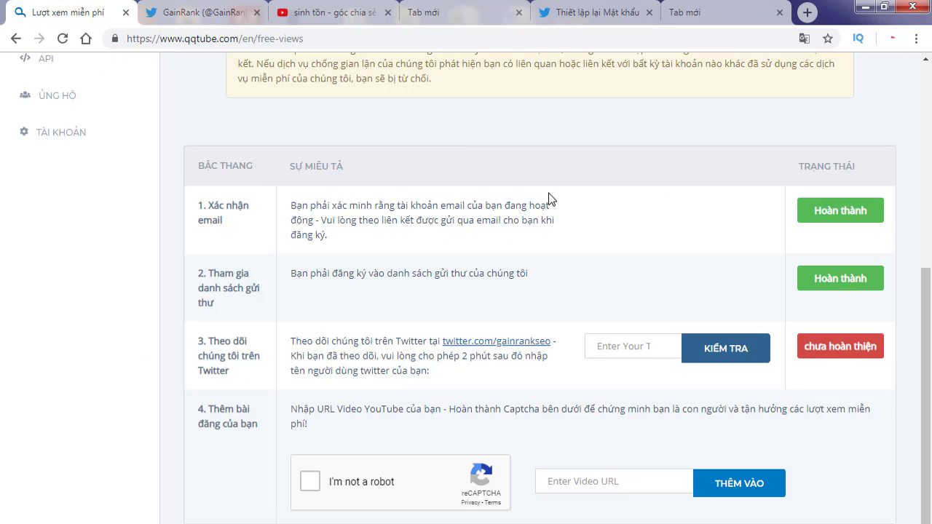
pyautogui.click(621, 346)
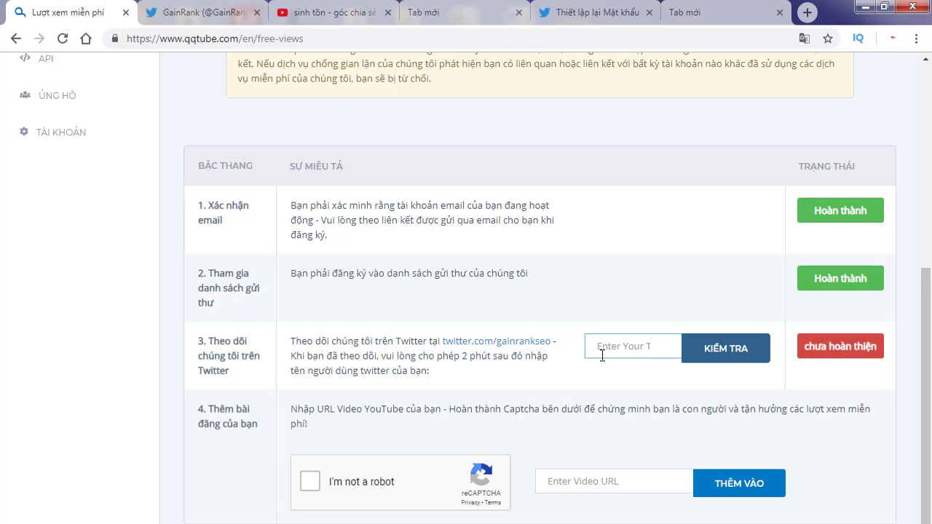
pyautogui.write('hoa')
pyautogui.write('ngminh116')
pyautogui.click(717, 350)
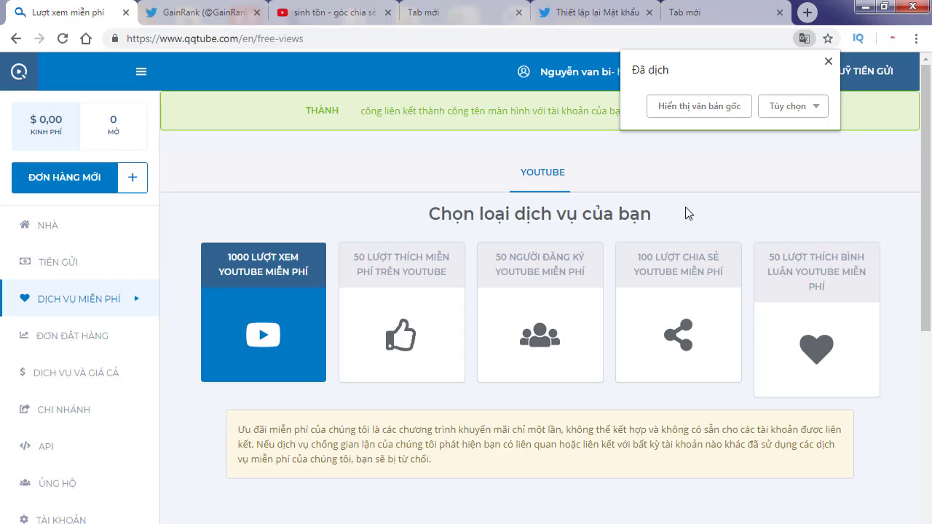
# Step: Dismiss the translate bubble and confirm step 3 now reads Hoàn thành
pyautogui.click(829, 63)
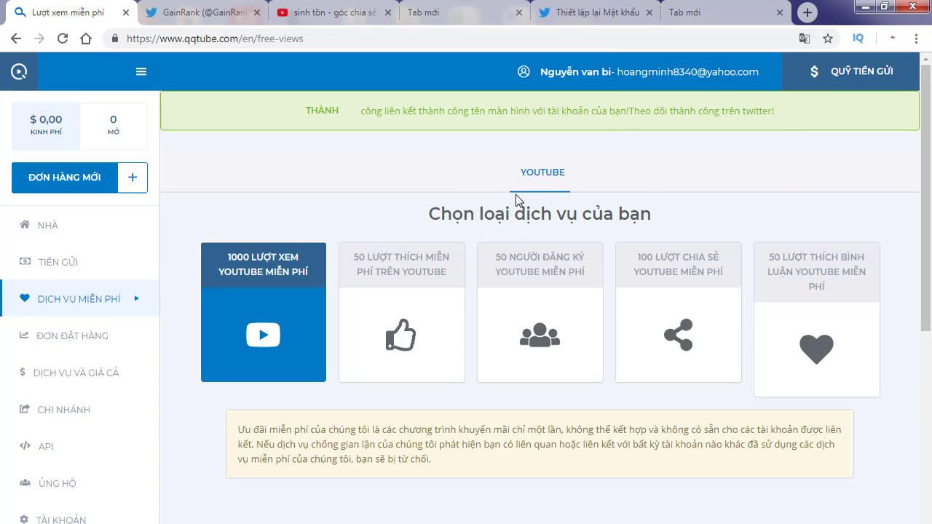
pyautogui.scroll(-1, 930, 240)
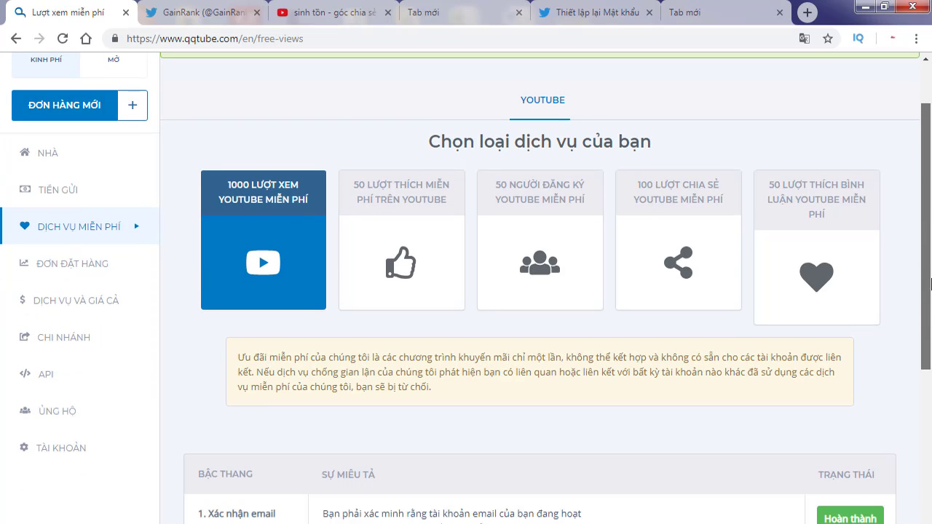
pyautogui.moveTo(930, 282); pyautogui.dragTo(931, 229)
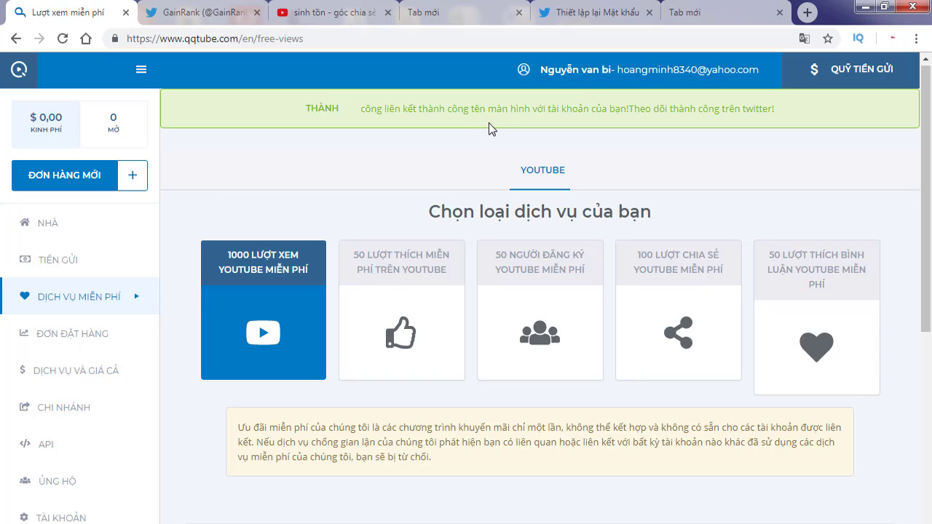
pyautogui.moveTo(927, 199); pyautogui.dragTo(927, 361)
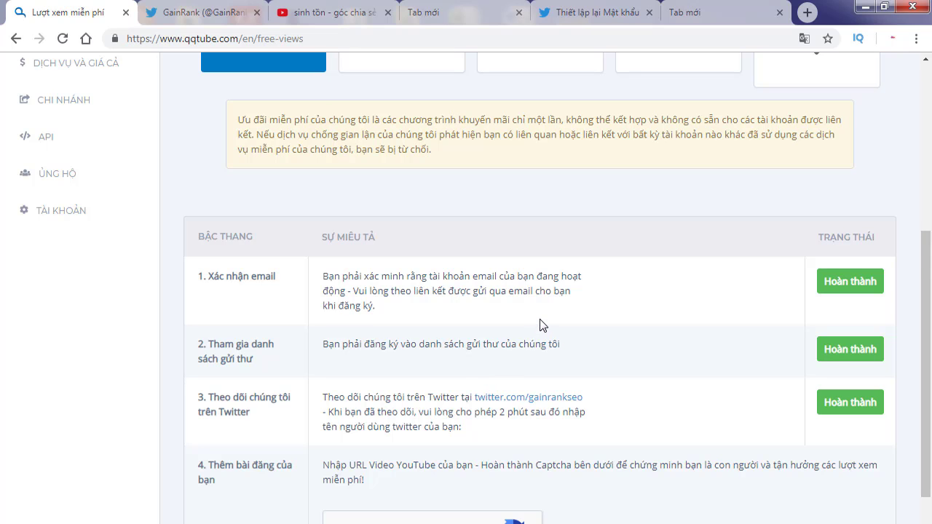
pyautogui.scroll(-1, 543, 323)
pyautogui.scroll(3, 530, 314)
pyautogui.scroll(2, 531, 315)
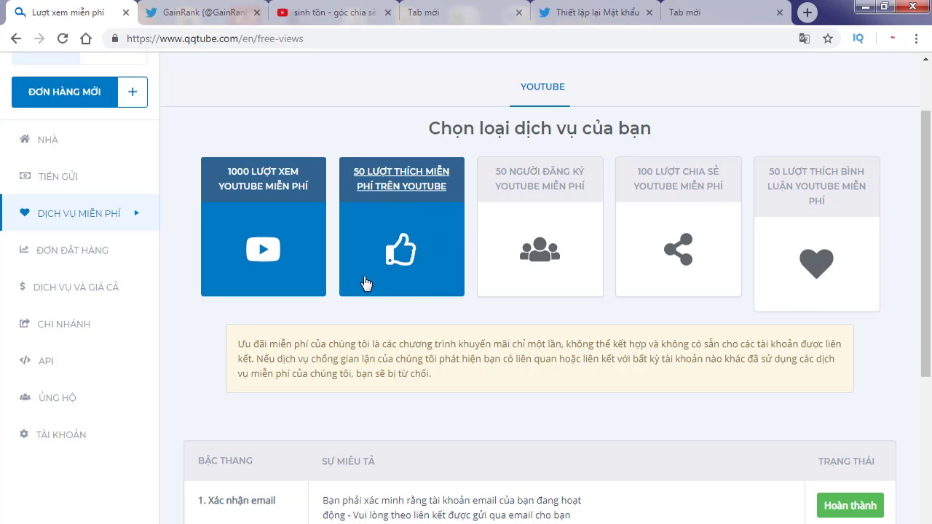
# Step: Select the 1000 LƯỢT XEM YOUTUBE MIỄN PHÍ card and scroll to the reCAPTCHA and video URL step
pyautogui.click(300, 246)
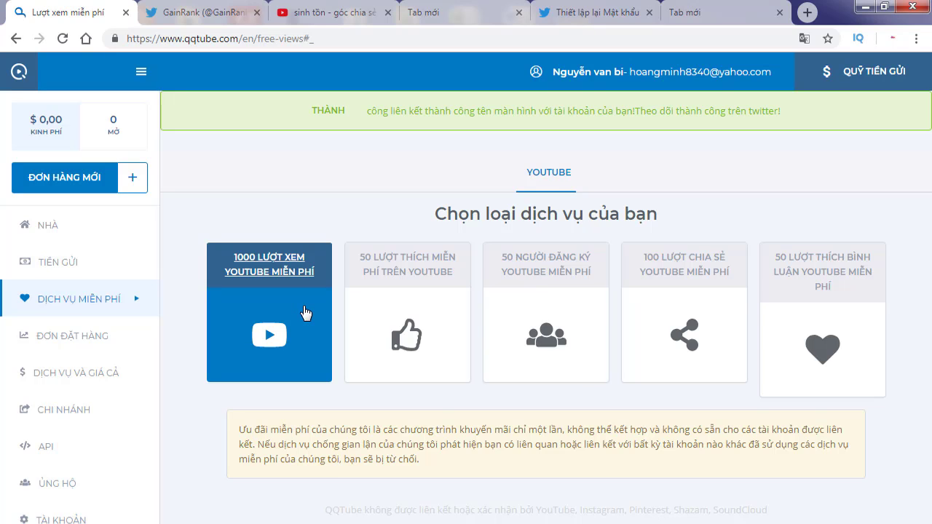
pyautogui.scroll(-2, 526, 299)
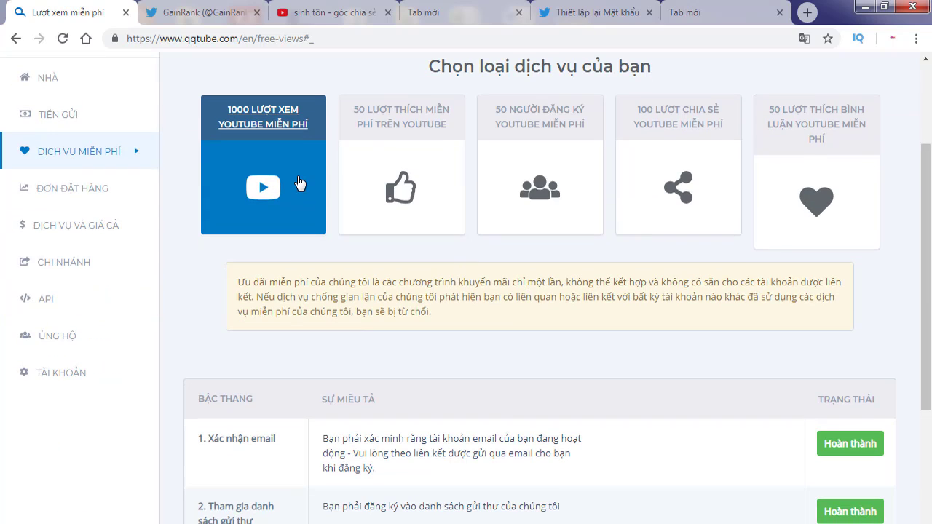
pyautogui.scroll(-2, 299, 238)
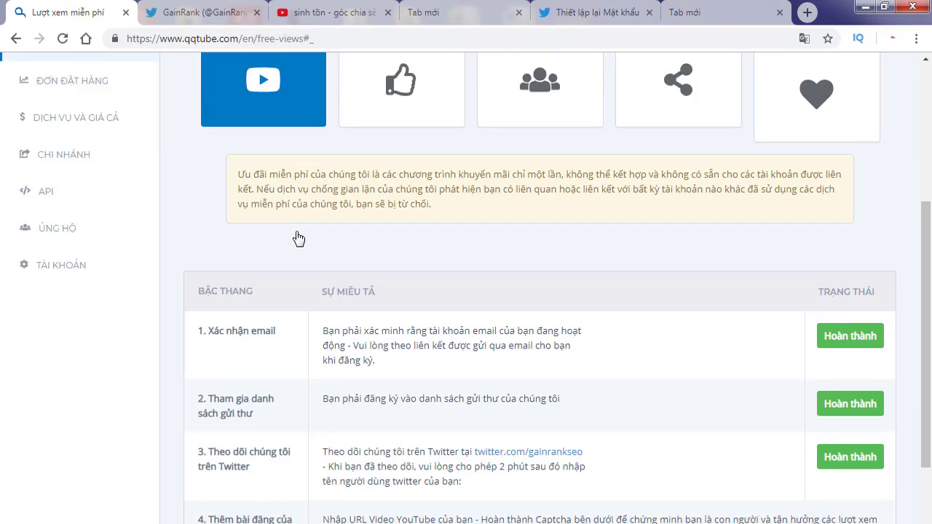
pyautogui.scroll(-1, 298, 238)
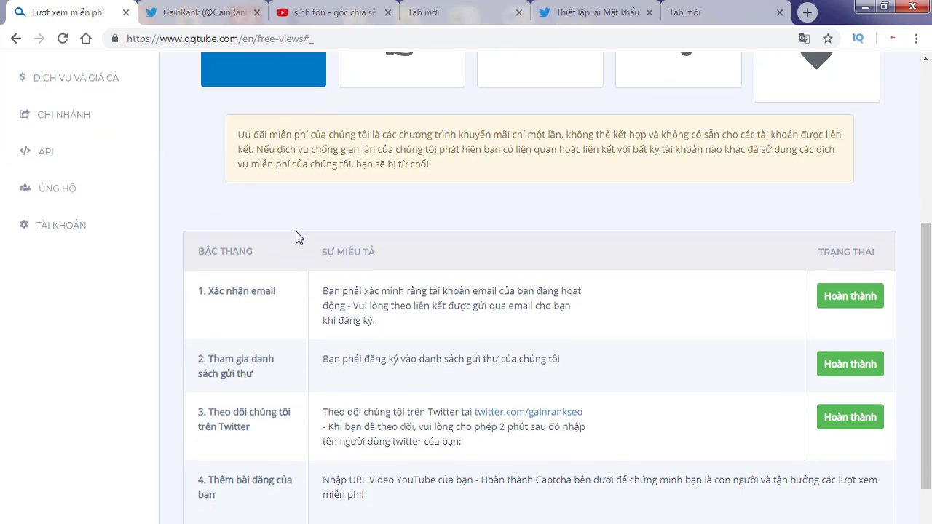
pyautogui.moveTo(930, 357); pyautogui.dragTo(925, 194)
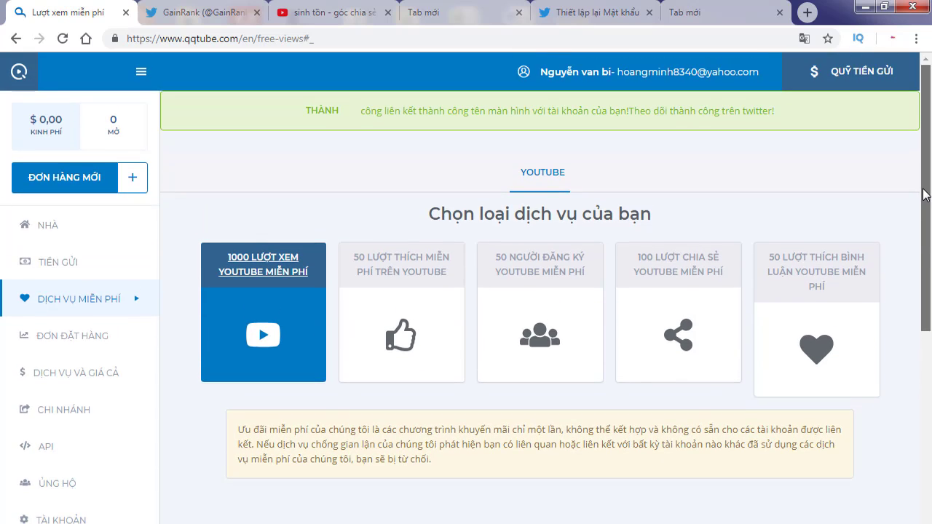
pyautogui.scroll(-5, 925, 195)
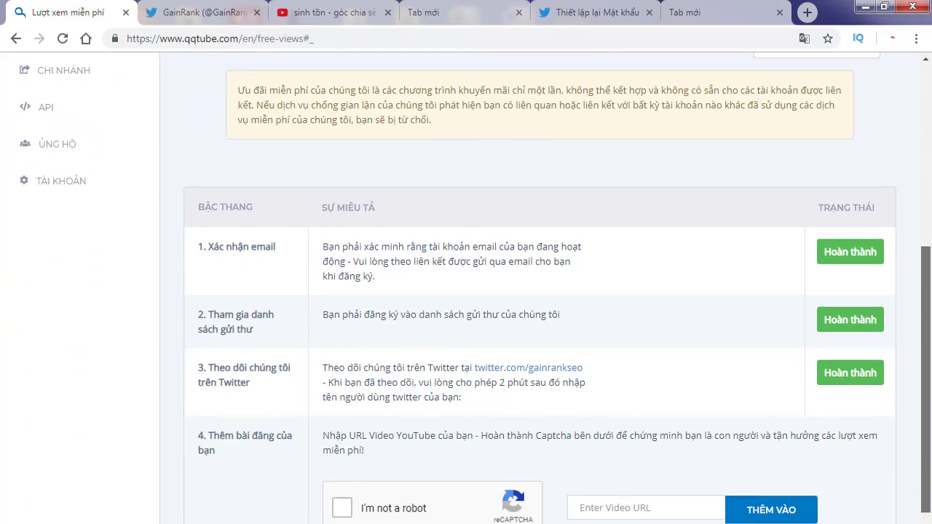
pyautogui.scroll(-1, 931, 412)
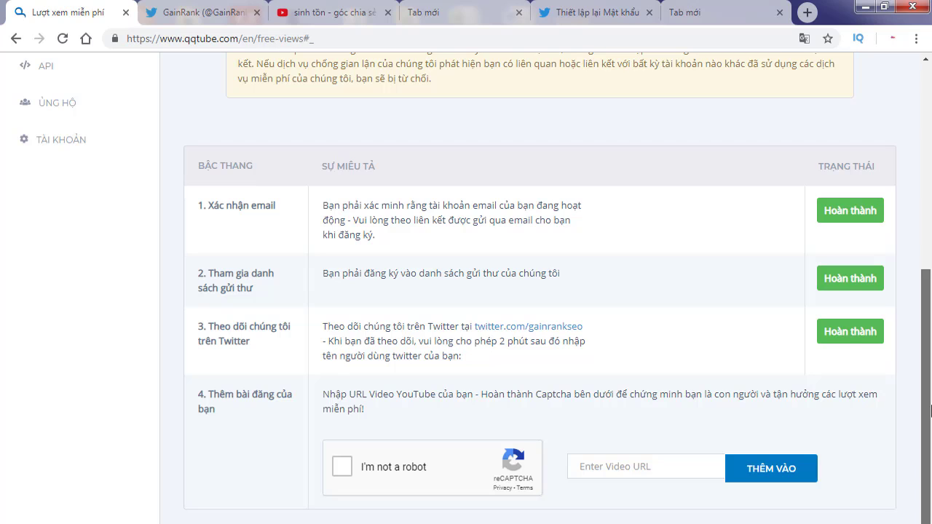
pyautogui.scroll(1, 931, 412)
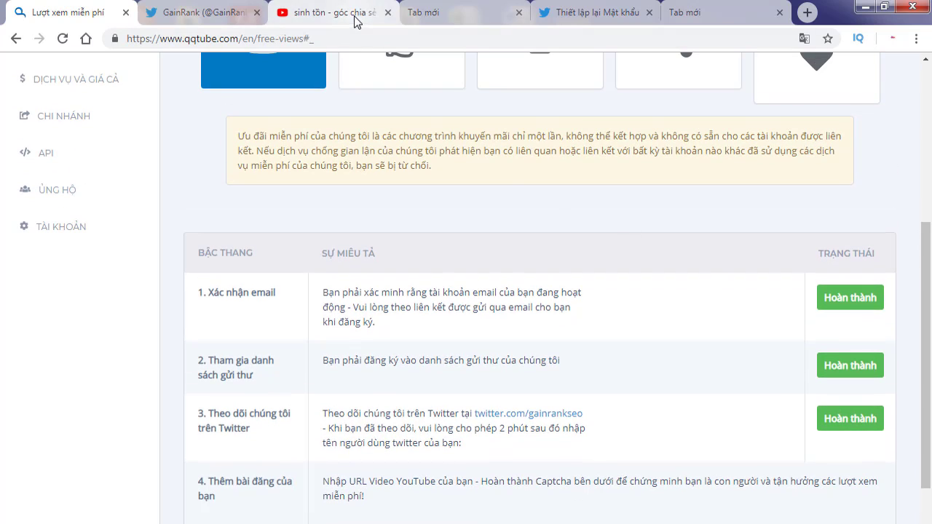
pyautogui.scroll(1, 930, 307)
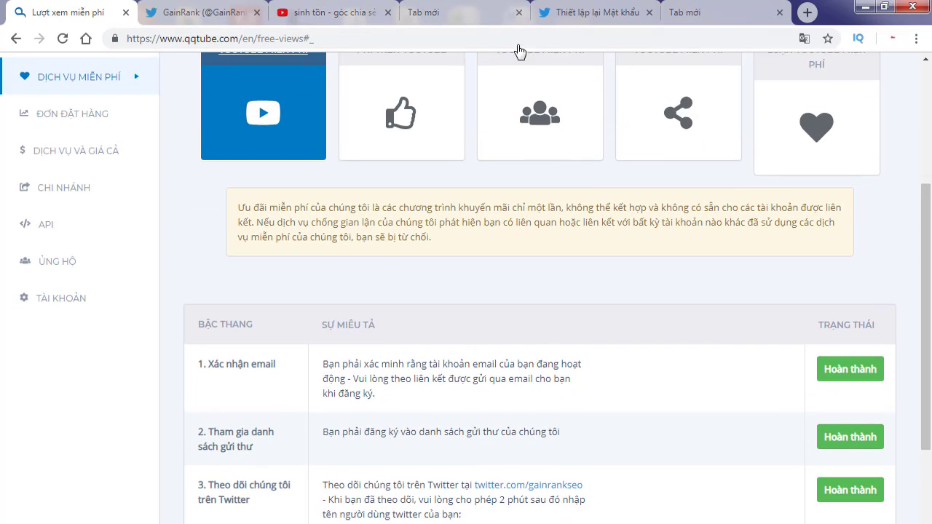
# Step: Return to the YouTube channel page and copy the fourth video's link address
pyautogui.click(332, 12)
pyautogui.scroll(-4, 562, 275)
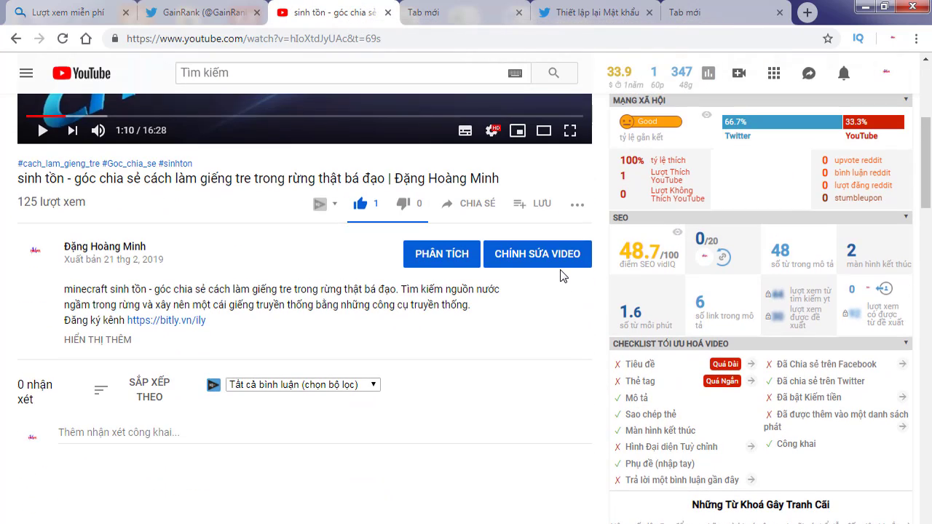
pyautogui.scroll(3, 535, 272)
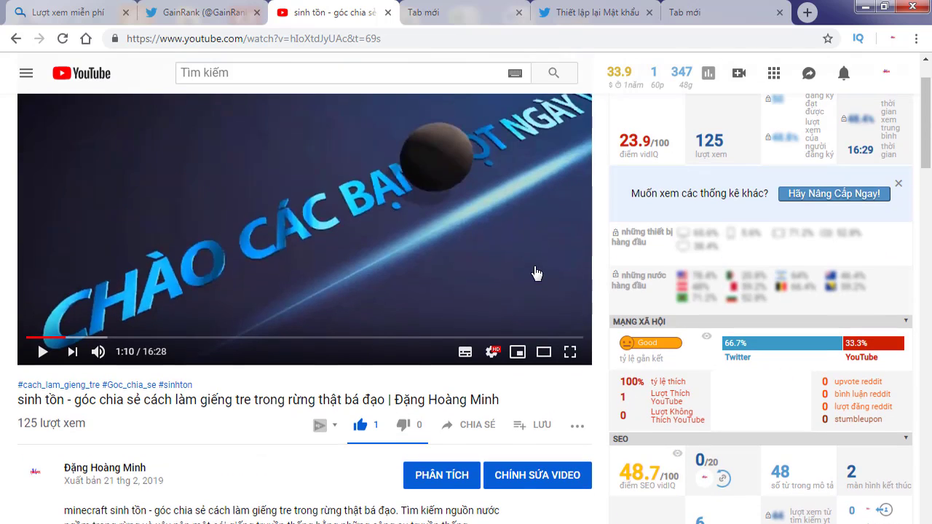
pyautogui.click(16, 38)
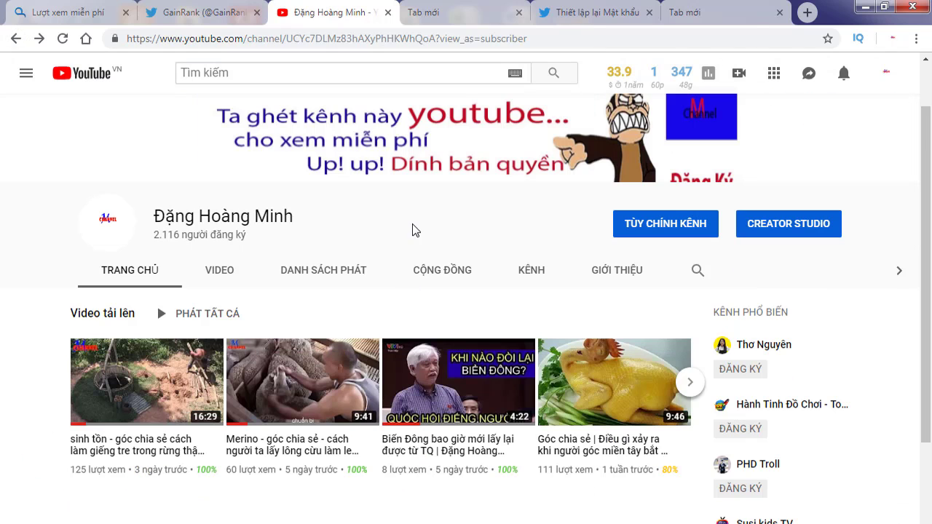
pyautogui.scroll(-2, 603, 272)
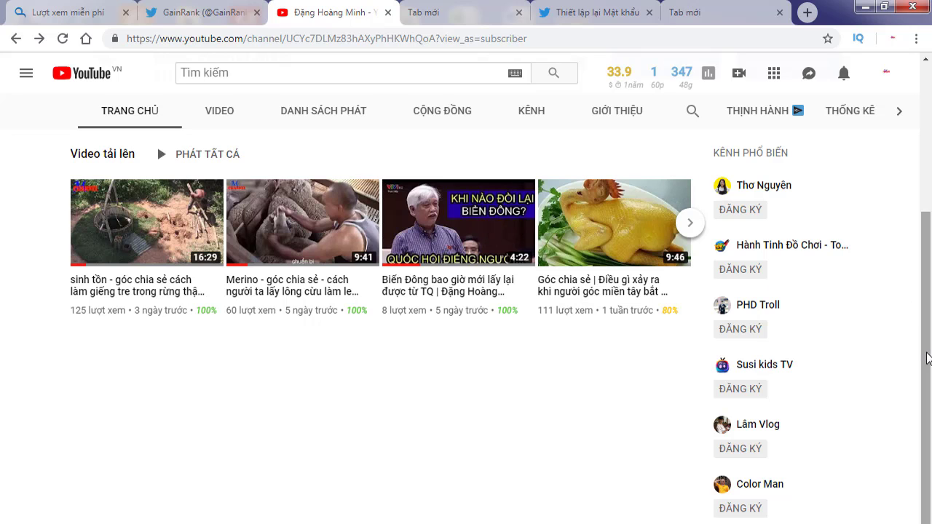
pyautogui.moveTo(929, 358)
pyautogui.mouseDown()
pyautogui.moveTo(930, 297)
pyautogui.moveTo(931, 372)
pyautogui.mouseUp()
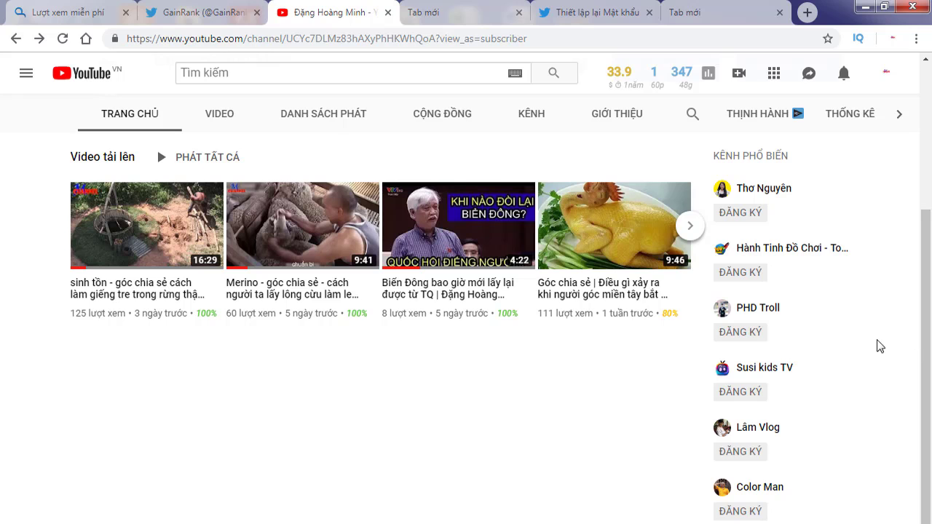
pyautogui.moveTo(930, 364); pyautogui.dragTo(925, 328)
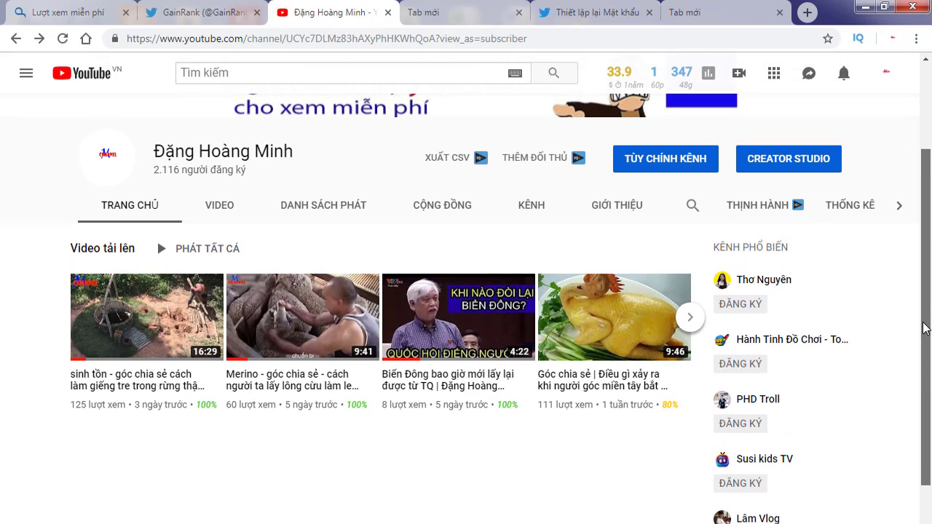
pyautogui.rightClick(636, 378)
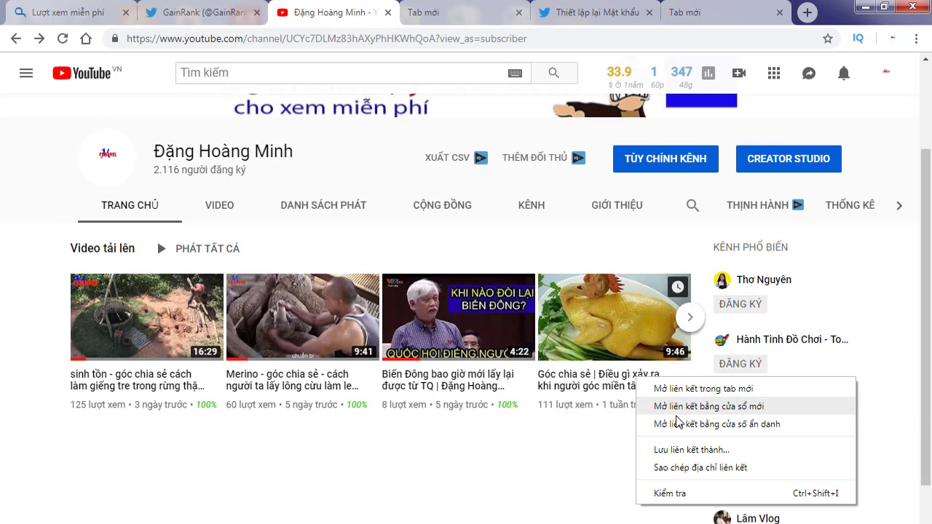
pyautogui.click(719, 470)
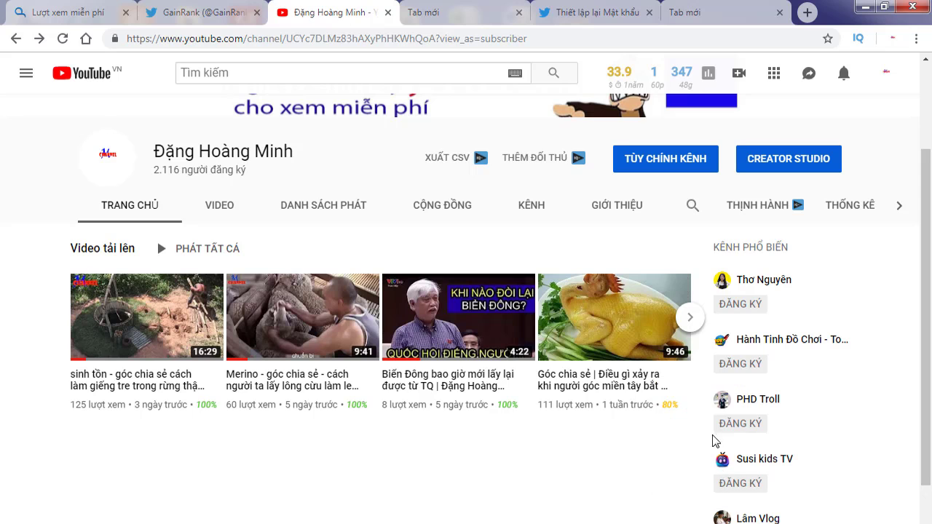
# Step: Paste the copied video link into Enter Video URL and tick 'I'm not a robot'
pyautogui.click(86, 21)
pyautogui.scroll(-3, 518, 395)
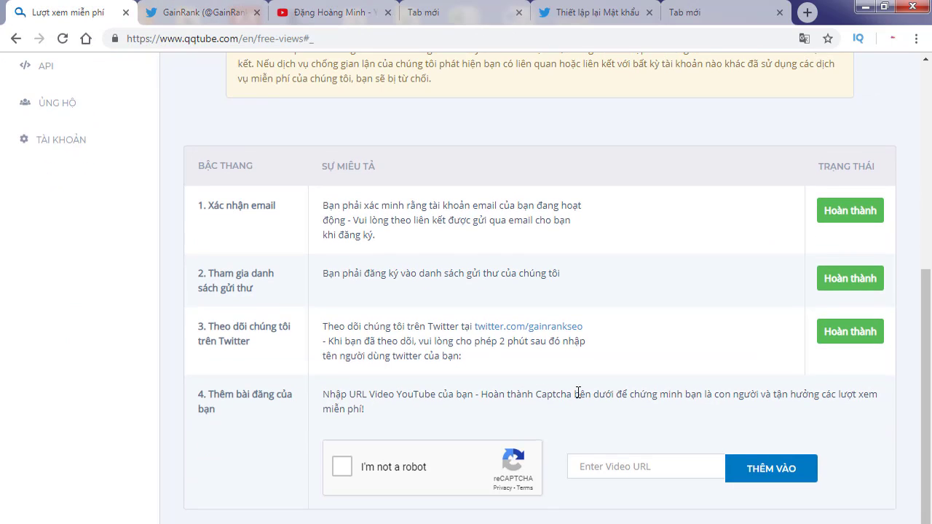
pyautogui.click(628, 472)
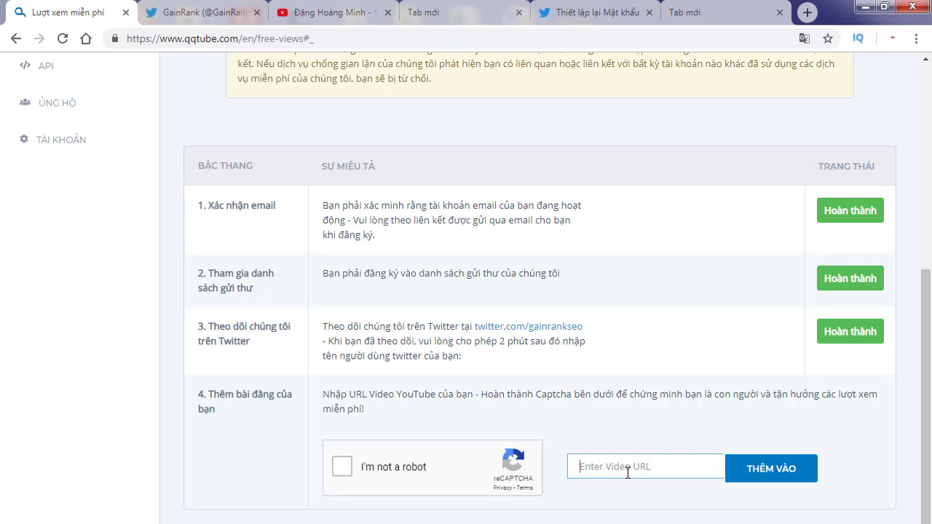
pyautogui.rightClick(628, 473)
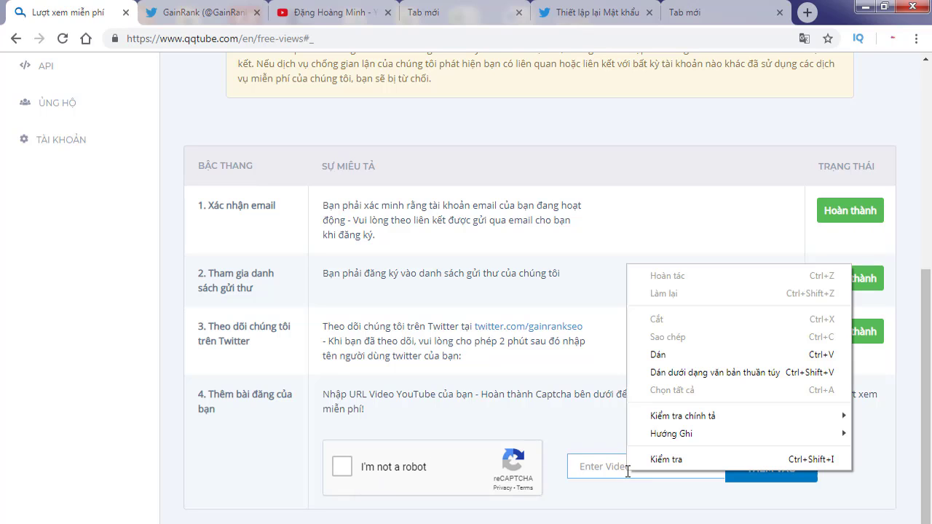
pyautogui.click(664, 355)
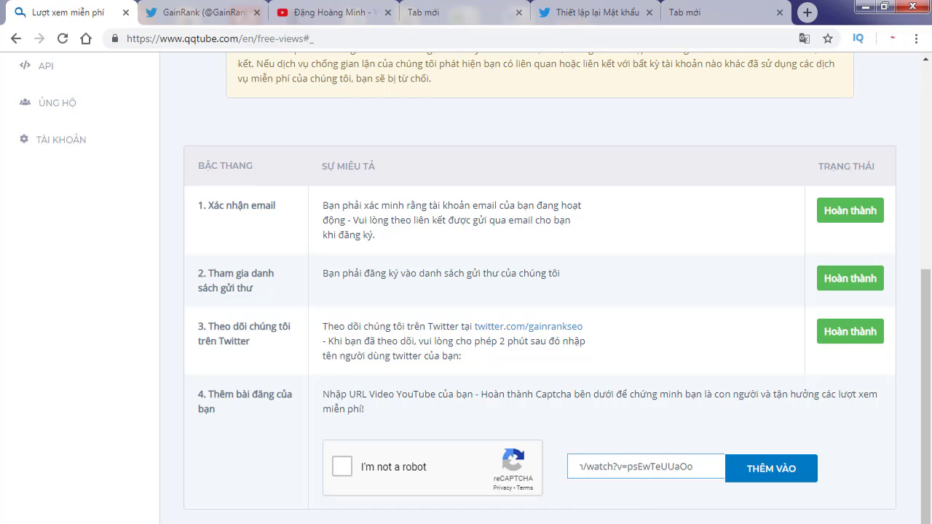
pyautogui.click(347, 470)
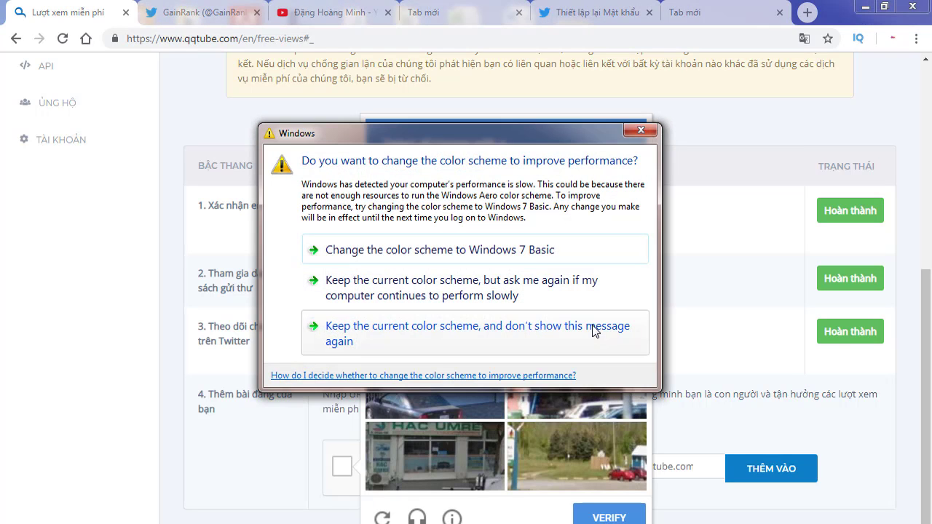
# Step: Dismiss the colour-scheme prompt, select the three store front tiles, and verify the captcha
pyautogui.click(639, 131)
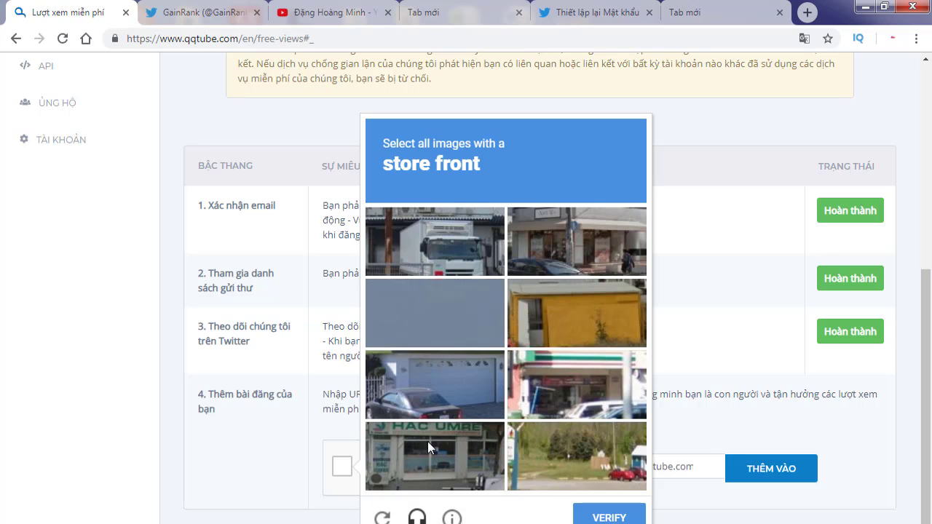
pyautogui.click(440, 465)
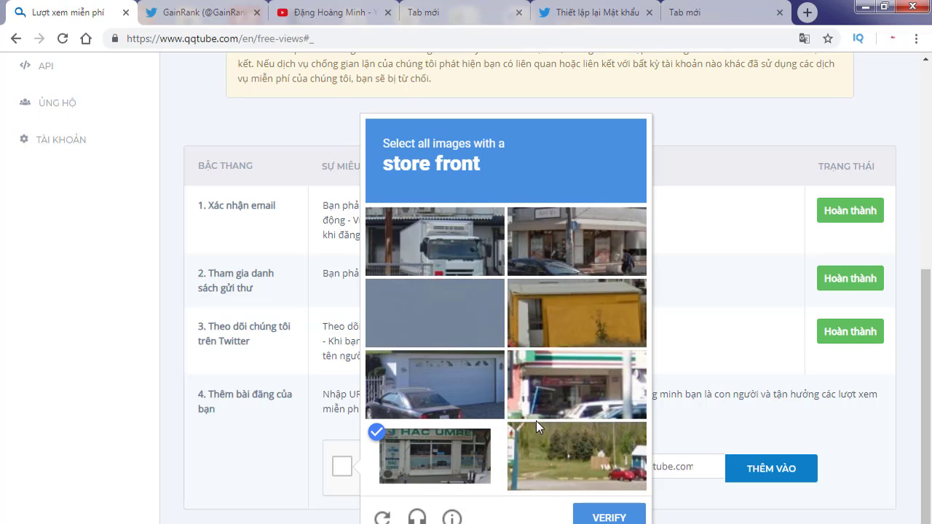
pyautogui.click(568, 397)
pyautogui.click(582, 247)
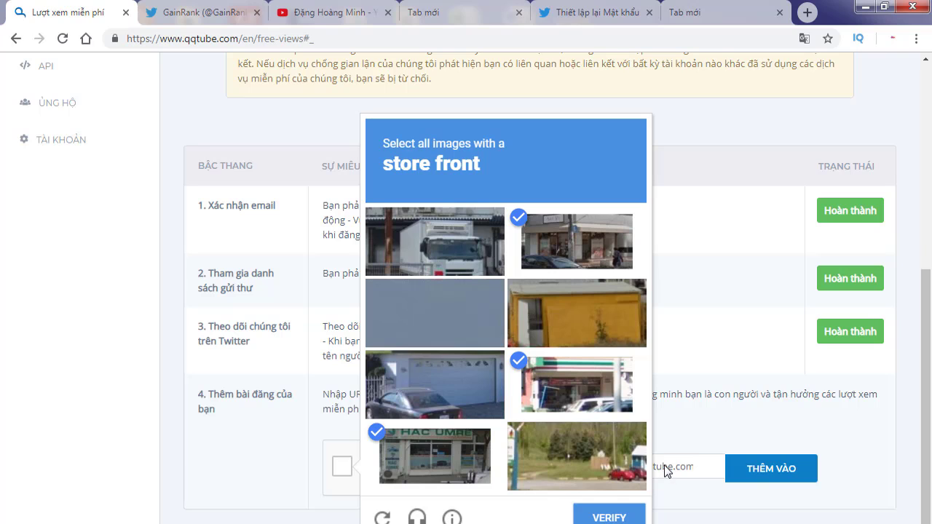
pyautogui.click(609, 516)
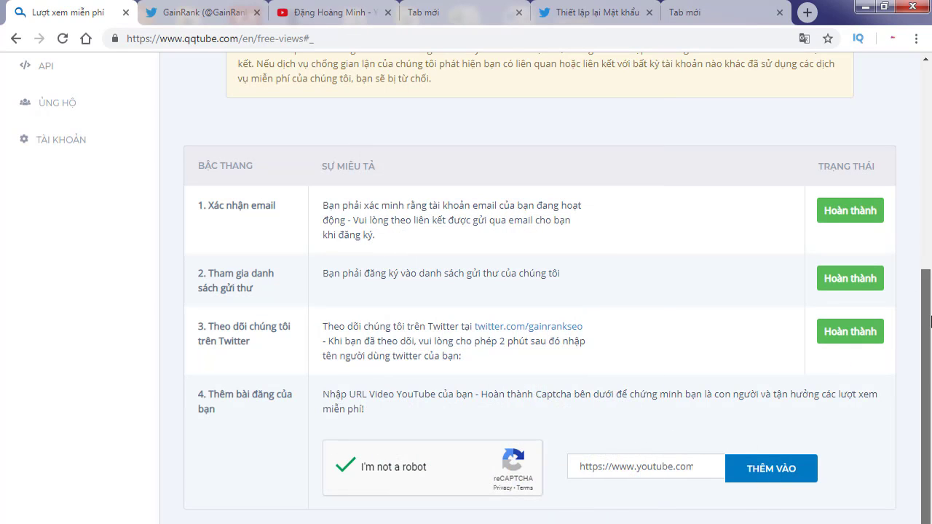
# Step: Submit the video link with THÊM VÀO and dismiss the translation notice to read the error
pyautogui.click(786, 482)
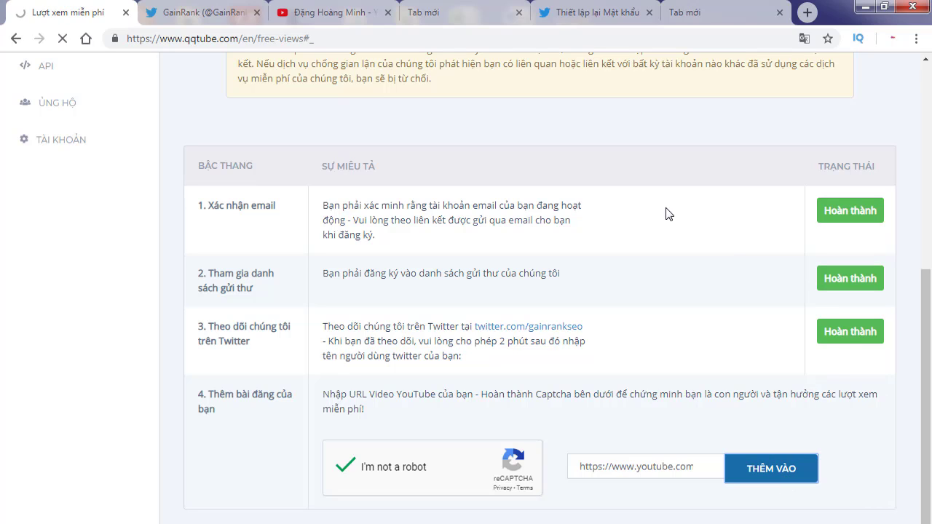
pyautogui.scroll(4, 667, 214)
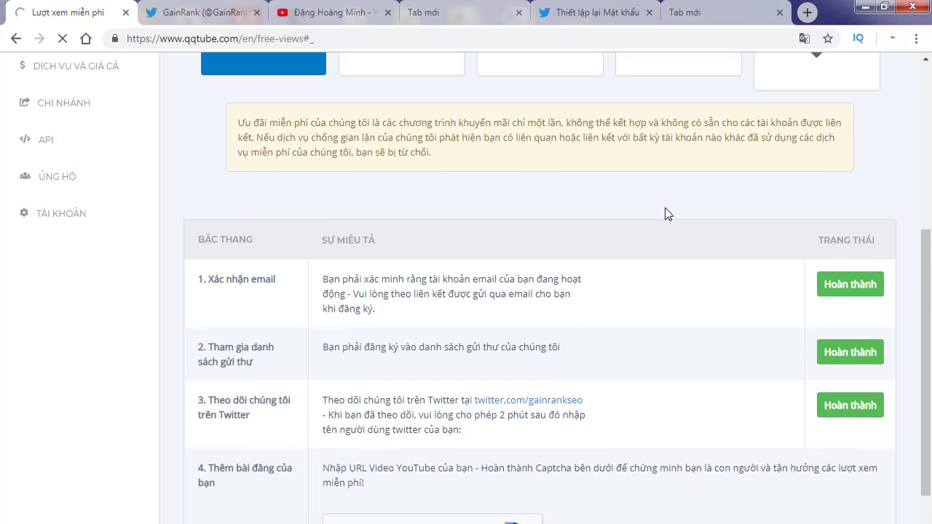
pyautogui.scroll(1, 666, 211)
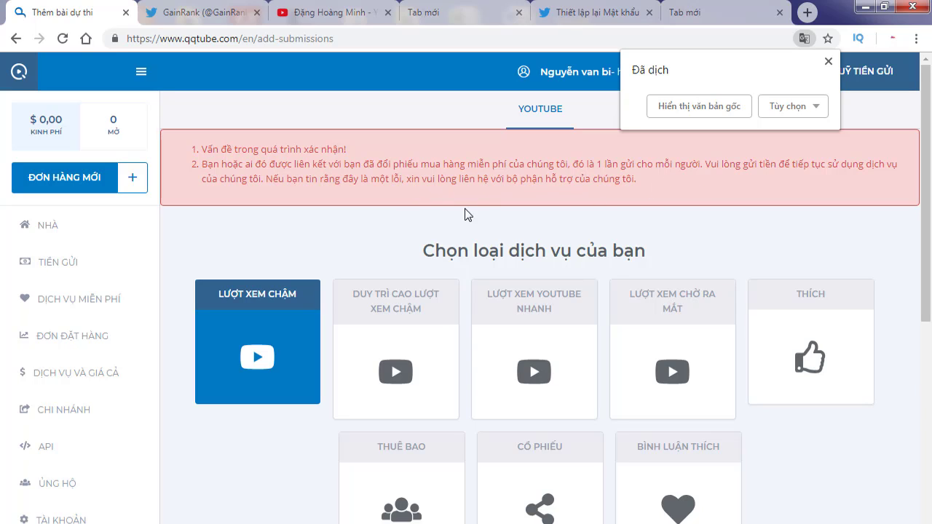
pyautogui.click(828, 62)
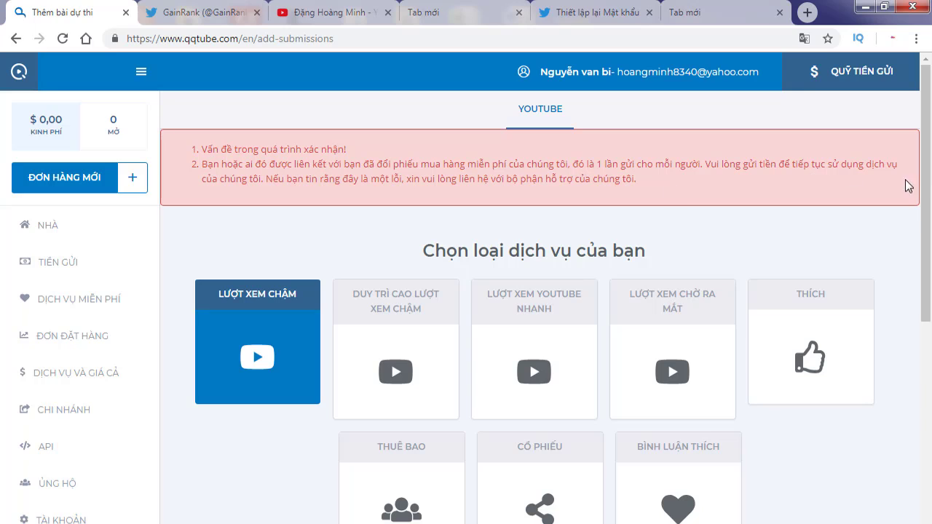
pyautogui.moveTo(929, 171); pyautogui.dragTo(928, 175)
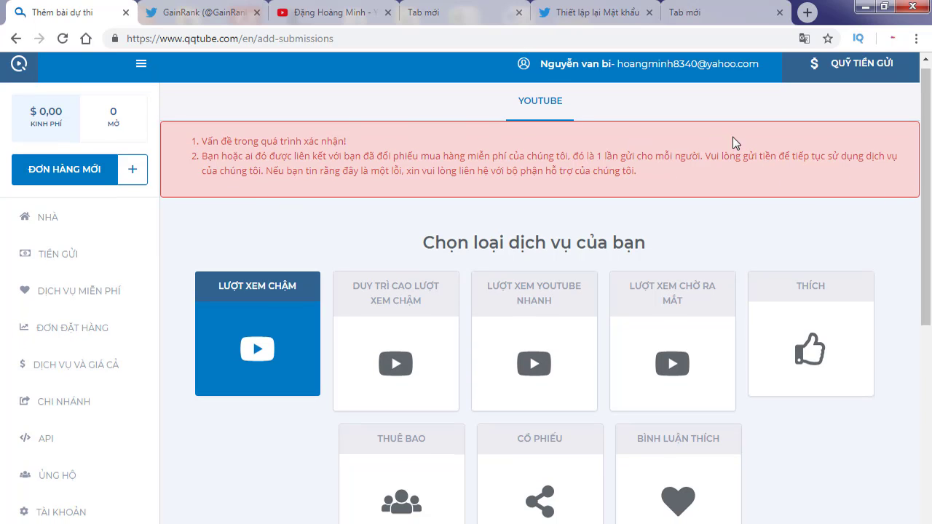
pyautogui.moveTo(927, 166)
pyautogui.mouseDown()
pyautogui.moveTo(930, 364)
pyautogui.moveTo(930, 182)
pyautogui.mouseUp()
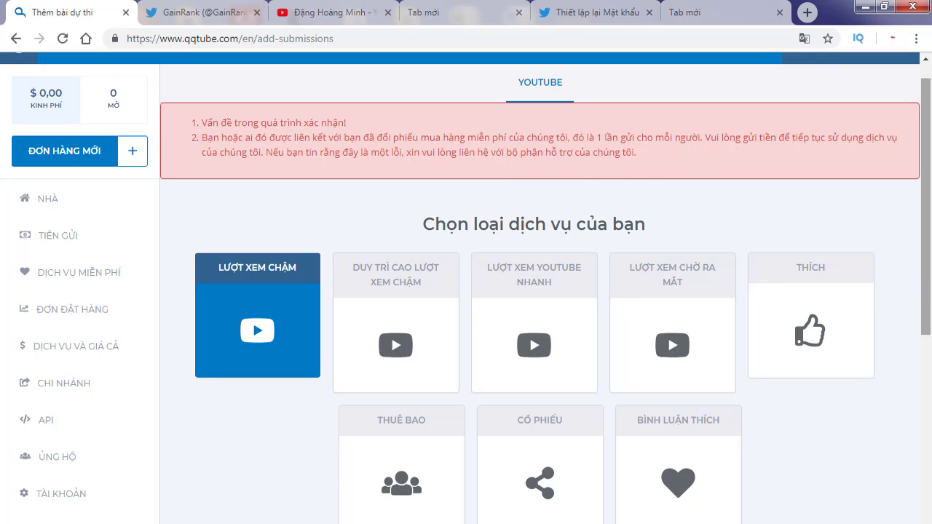
pyautogui.scroll(1, 930, 286)
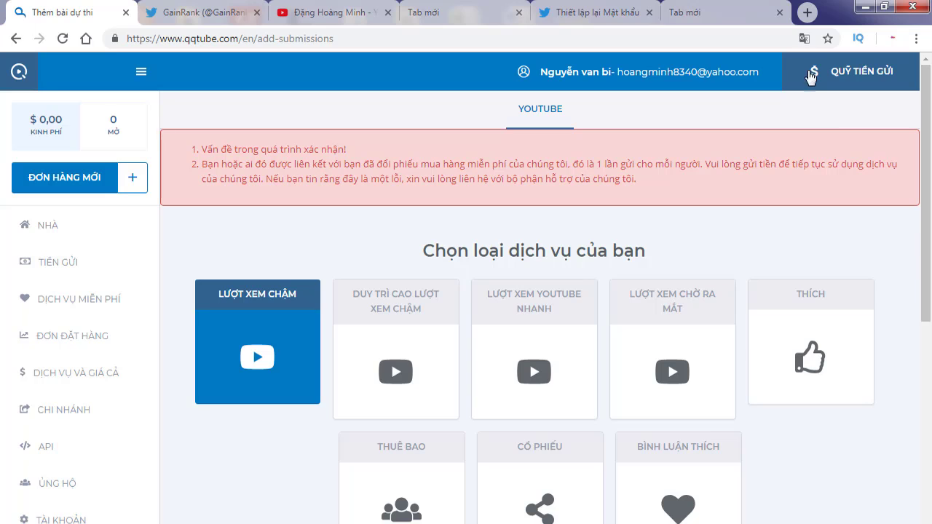
# Step: Switch the translated rejection page back to its original English and scroll down through it
pyautogui.click(804, 39)
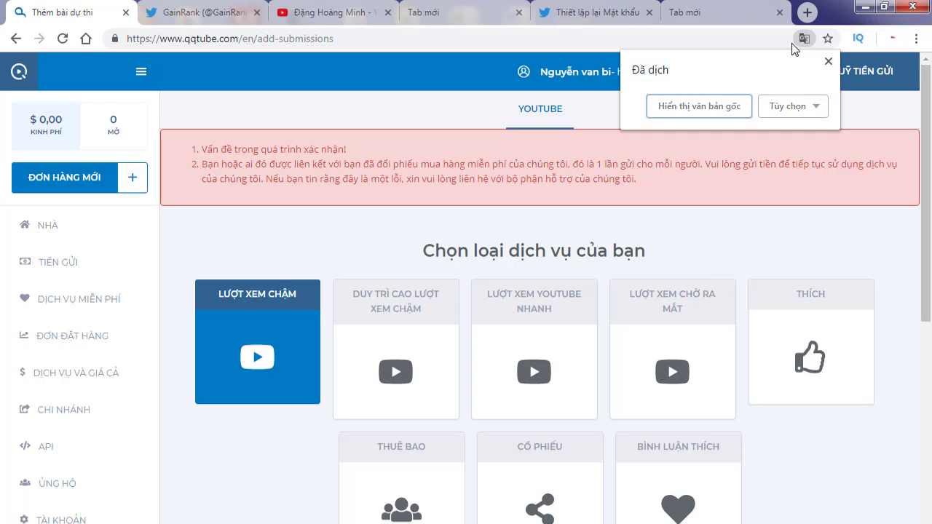
pyautogui.click(724, 106)
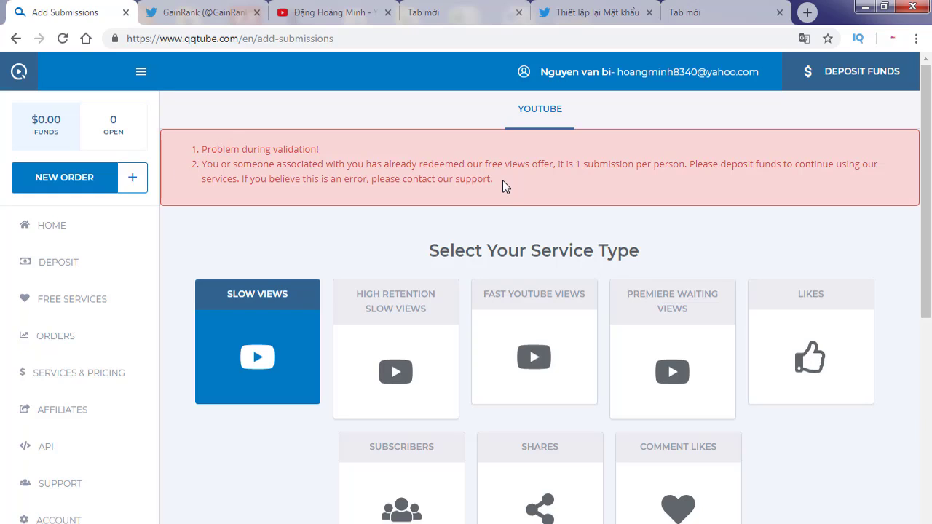
pyautogui.moveTo(927, 234); pyautogui.dragTo(931, 333)
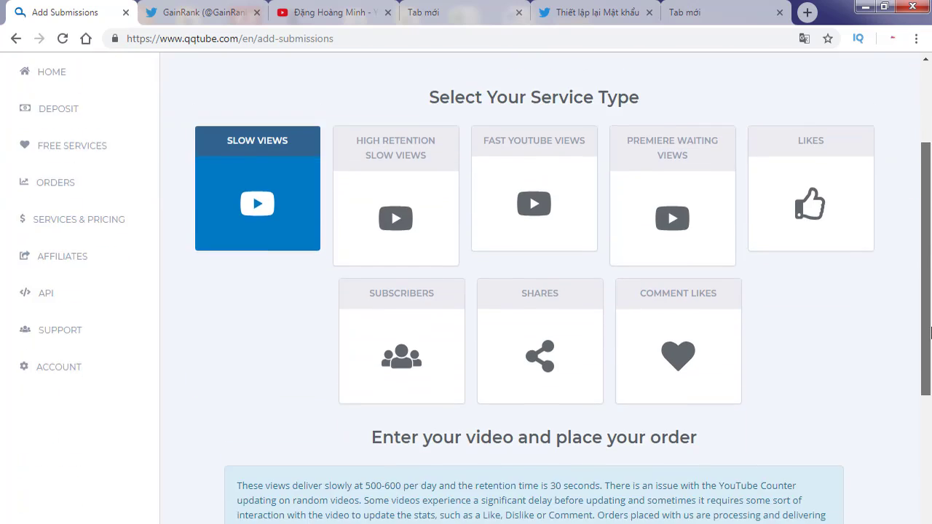
pyautogui.scroll(-4, 931, 333)
pyautogui.click(328, 12)
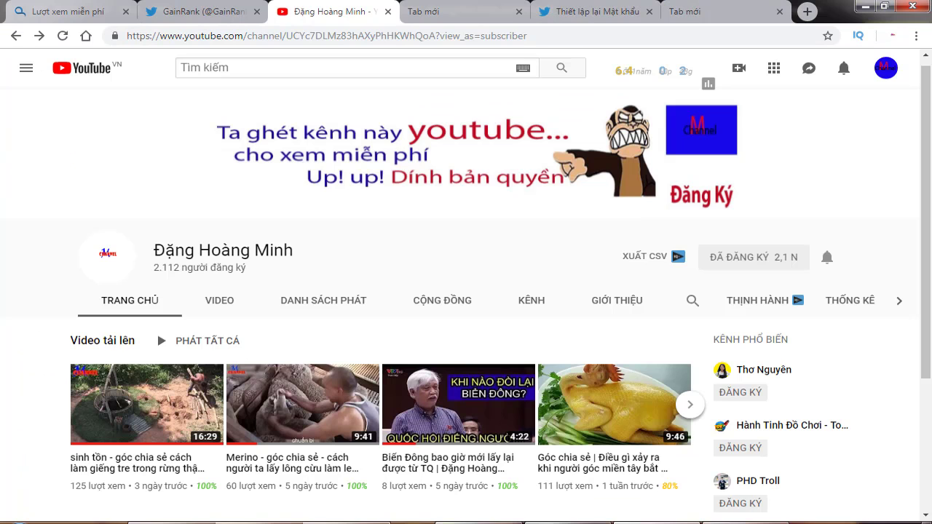